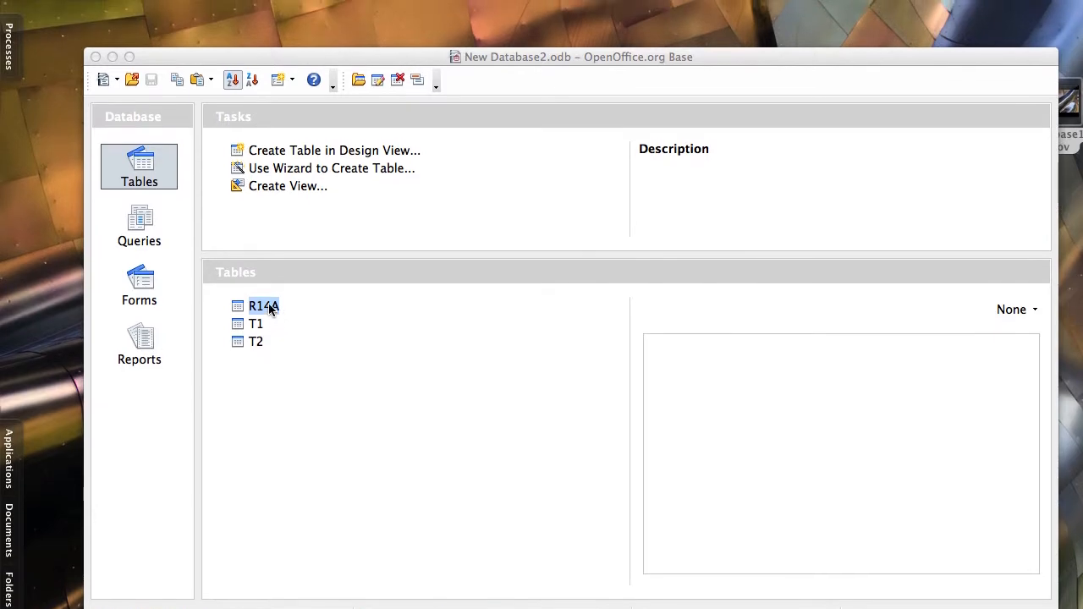
Look over the R14A table's records, then go to the Reports list
{"action": "double_click", "coordinate": [270, 308]}
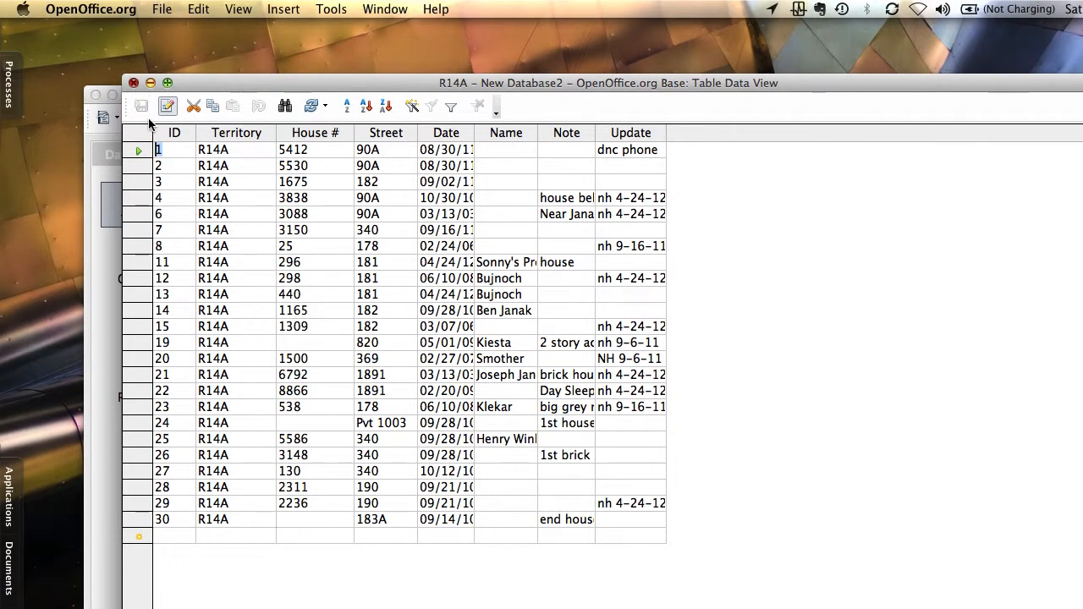
{"action": "left_click", "coordinate": [133, 75]}
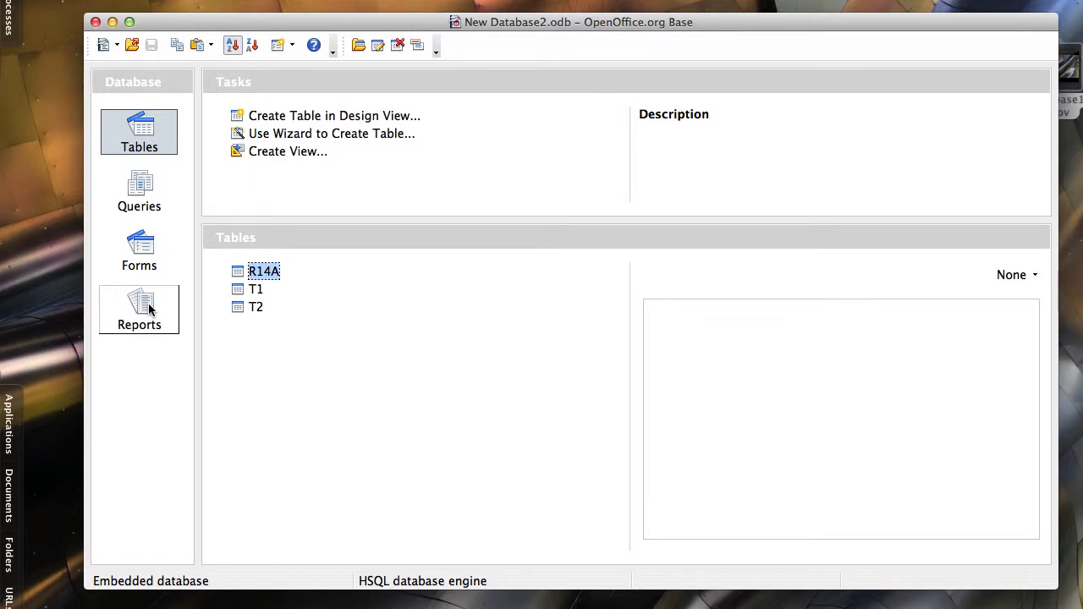
{"action": "left_click", "coordinate": [149, 310]}
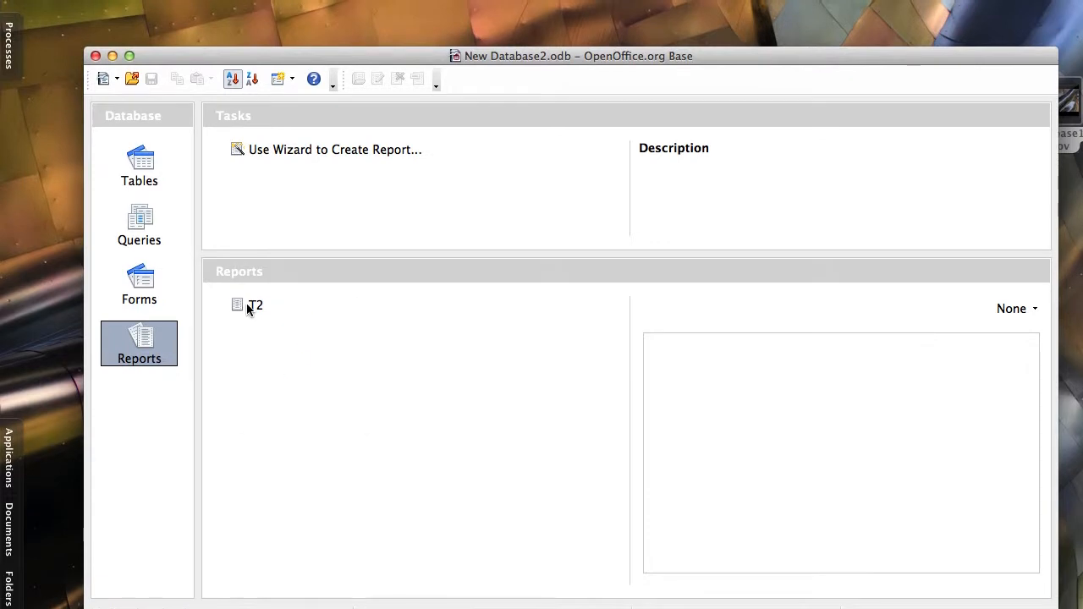
Delete the old T2 report and launch the Report Wizard
{"action": "right_click", "coordinate": [248, 340]}
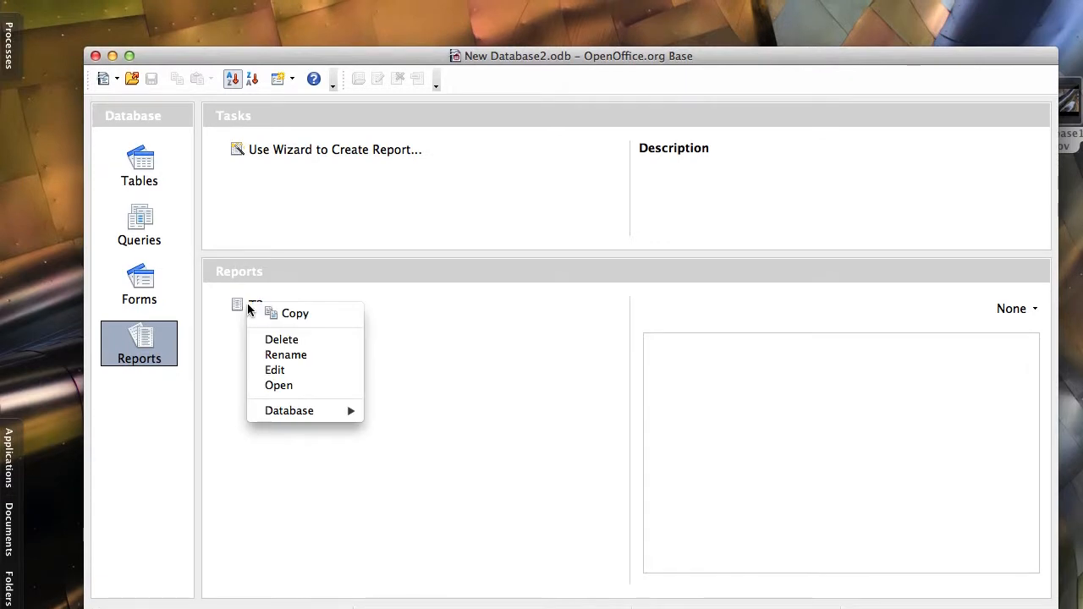
{"action": "left_click", "coordinate": [269, 309]}
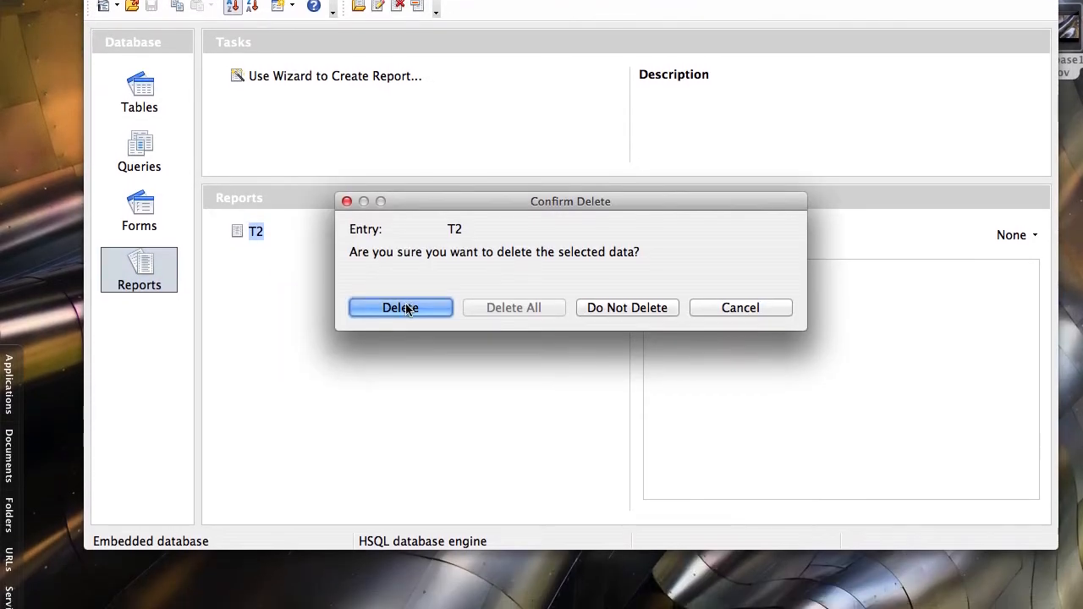
{"action": "left_click", "coordinate": [401, 308]}
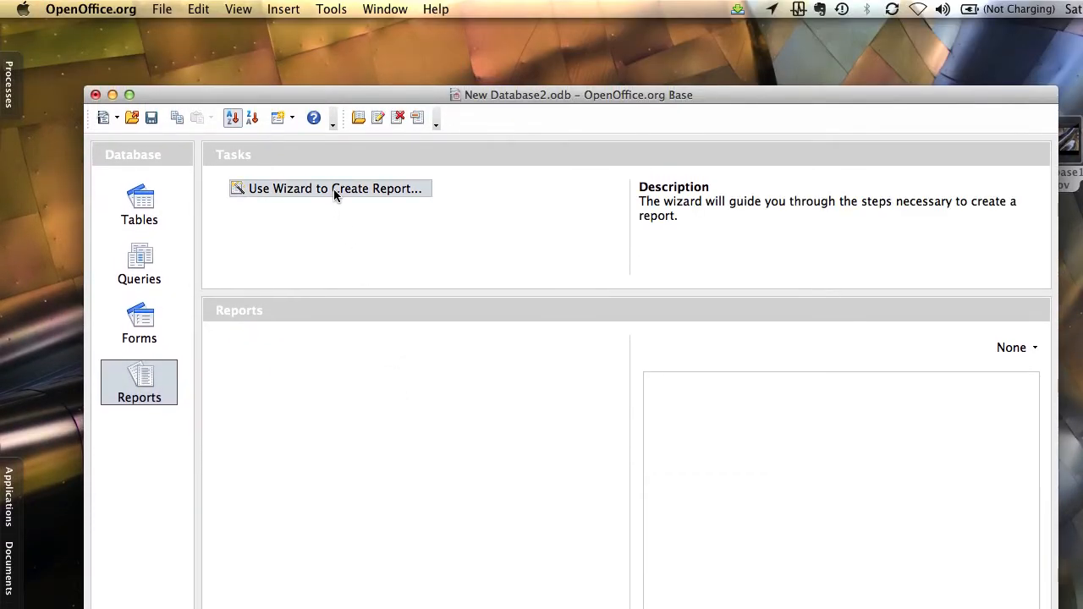
{"action": "left_click", "coordinate": [335, 190]}
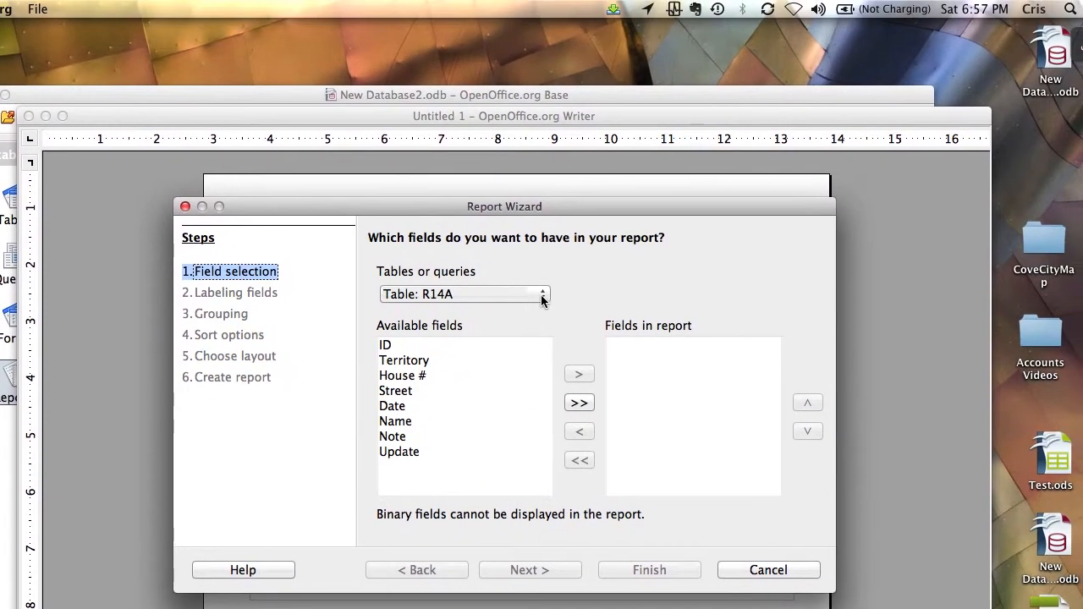
Keep Table: R14A as the source and add all eight fields, ID through Update
{"action": "left_click", "coordinate": [571, 254]}
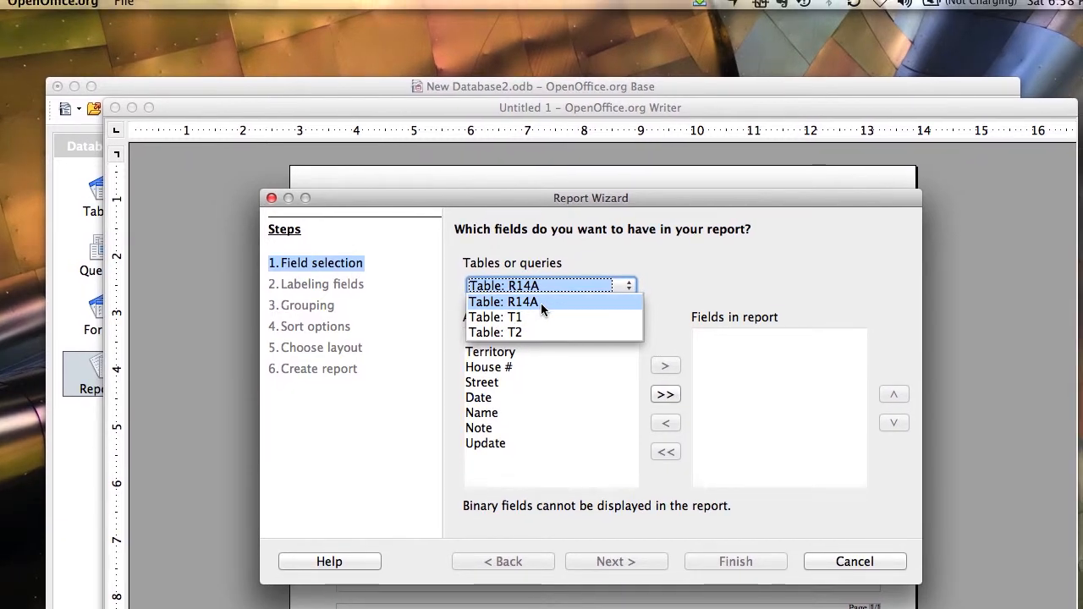
{"action": "left_click", "coordinate": [541, 303]}
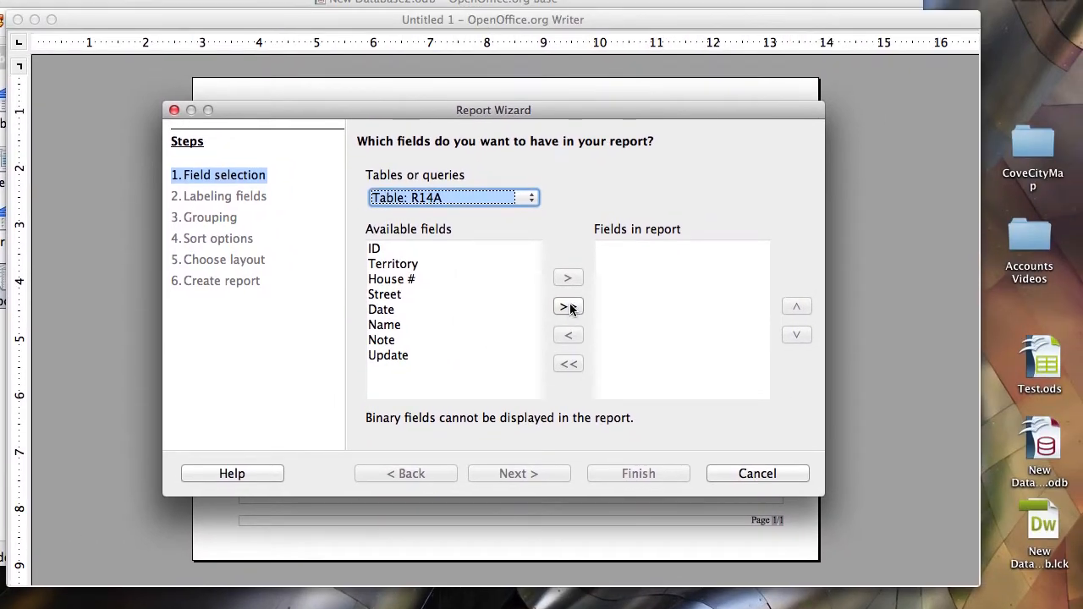
{"action": "left_click", "coordinate": [569, 304]}
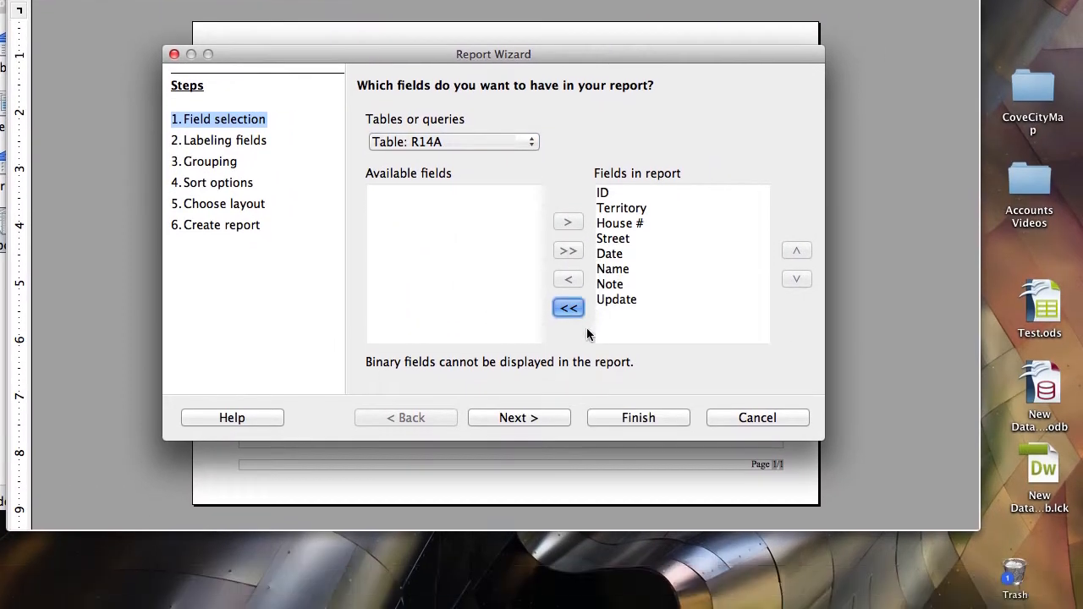
Keep the default labels, skip grouping, and sort ascending by Street, then House #
{"action": "left_click", "coordinate": [534, 472]}
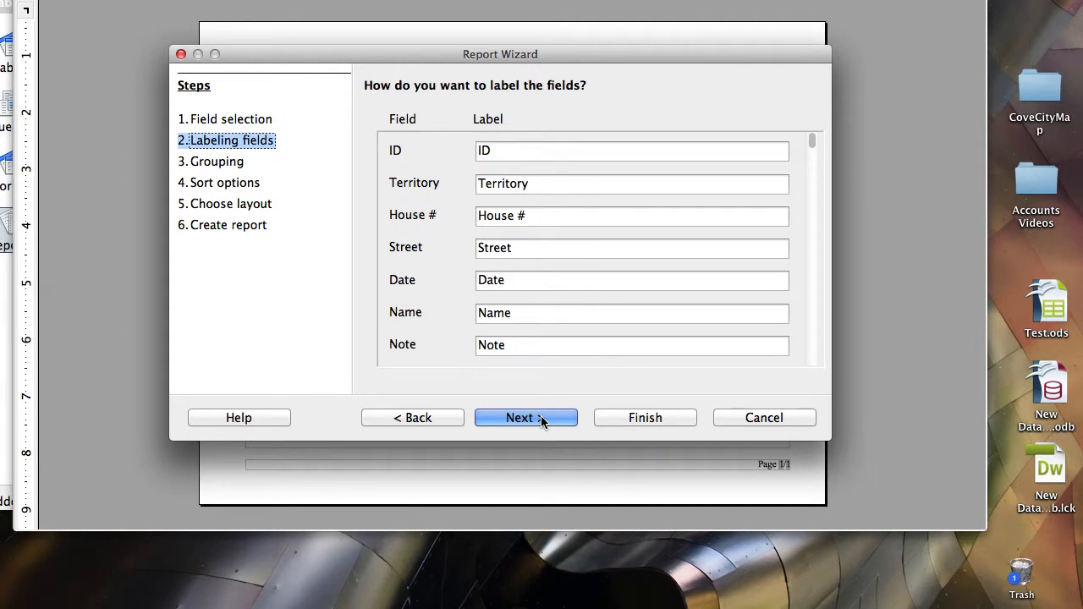
{"action": "left_click", "coordinate": [541, 415]}
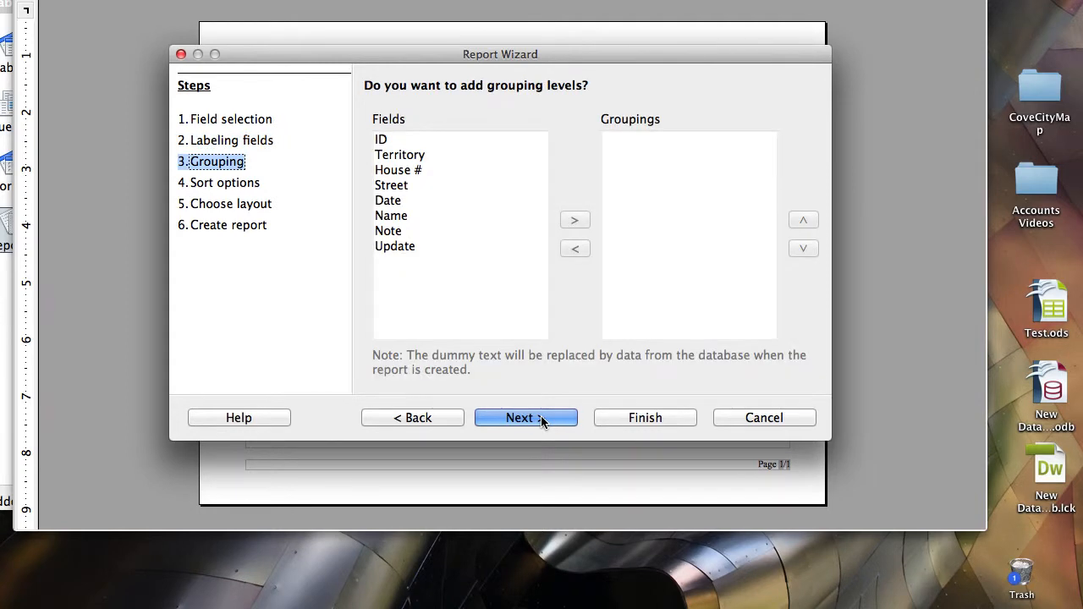
{"action": "left_click", "coordinate": [540, 416]}
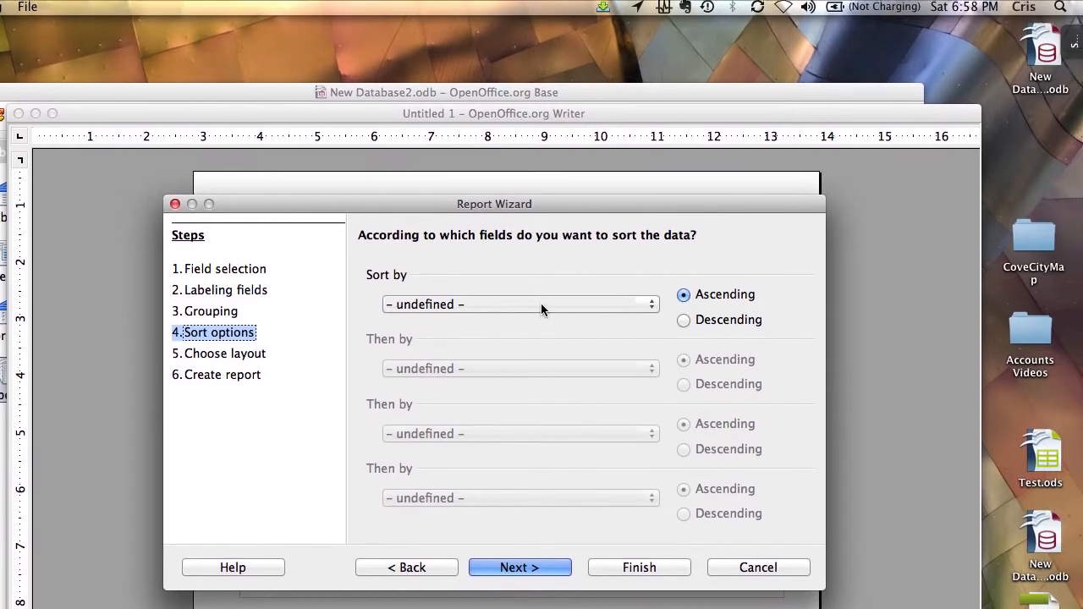
{"action": "left_click", "coordinate": [549, 275]}
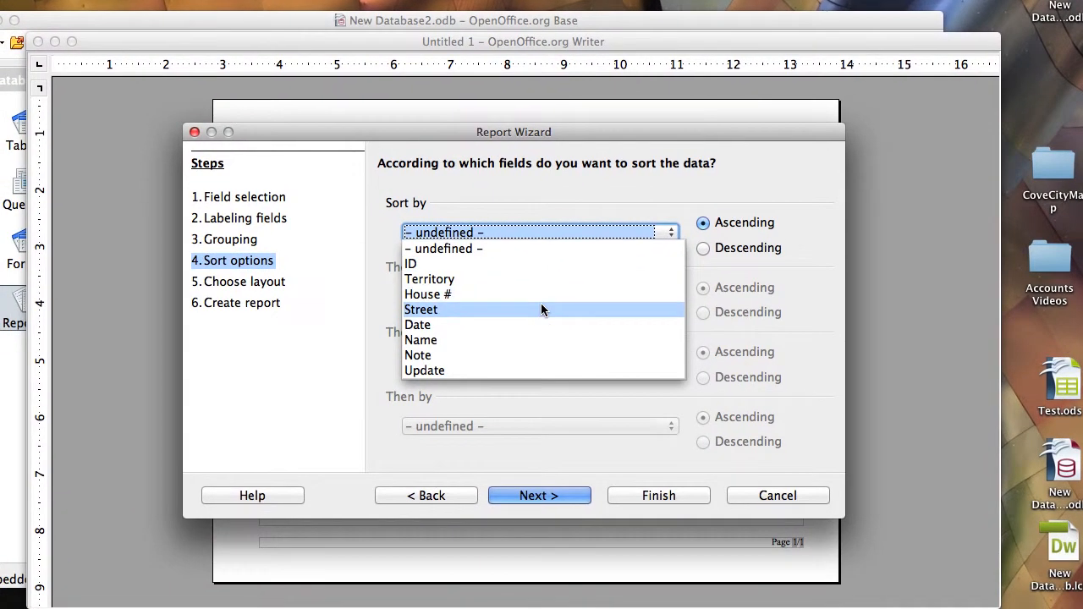
{"action": "left_click", "coordinate": [521, 379]}
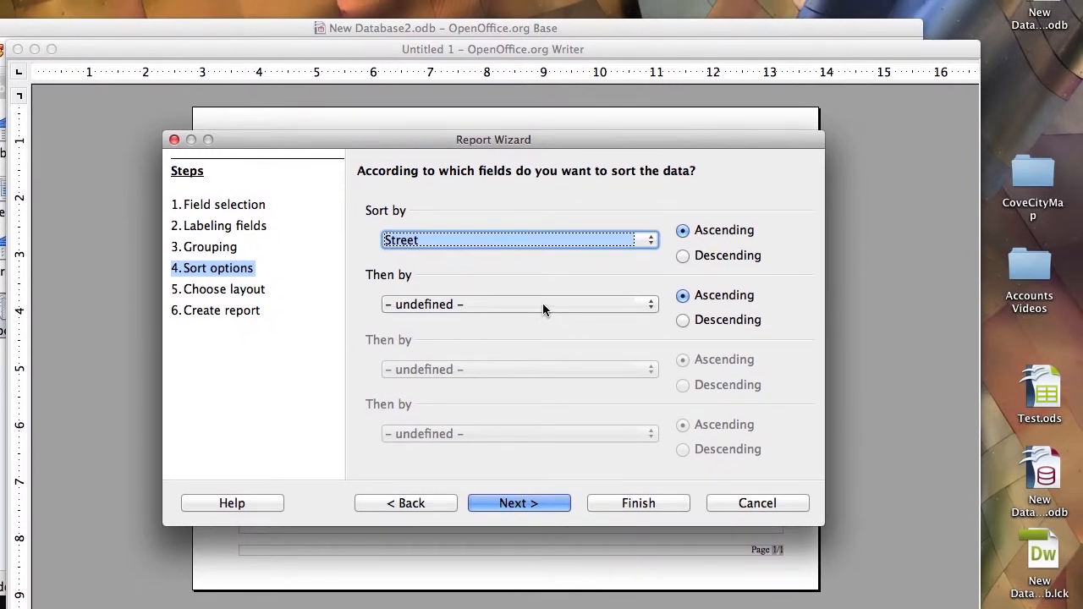
{"action": "left_click", "coordinate": [543, 309]}
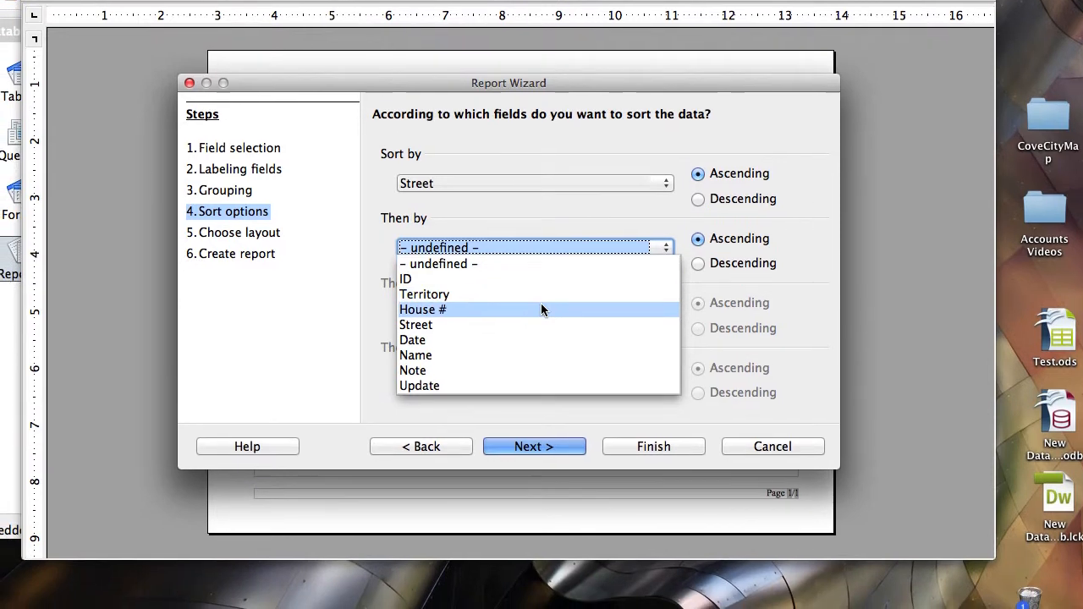
{"action": "left_click", "coordinate": [541, 310]}
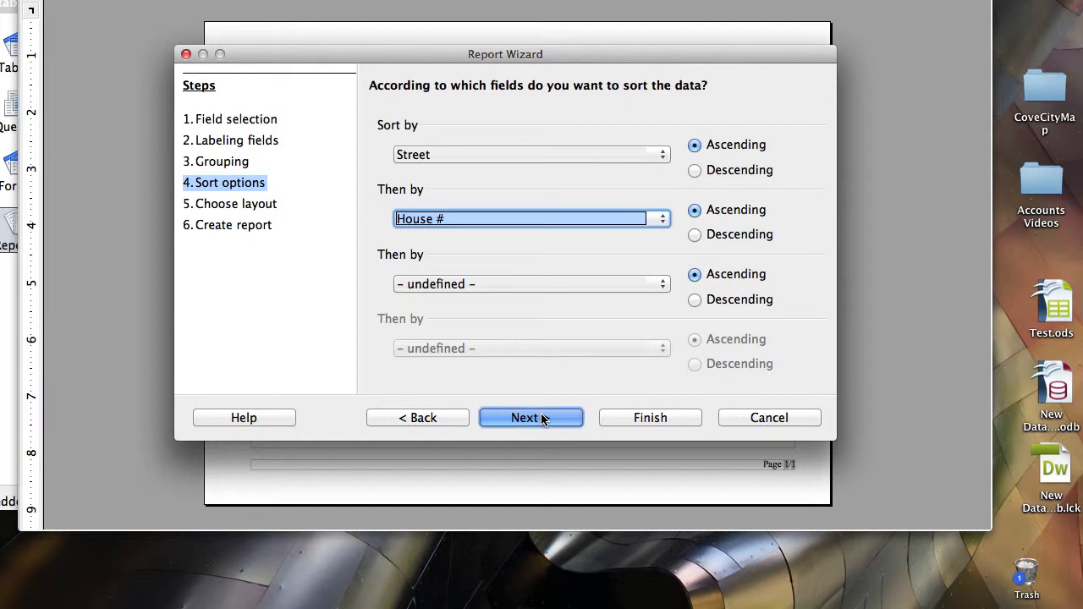
{"action": "left_click", "coordinate": [542, 418]}
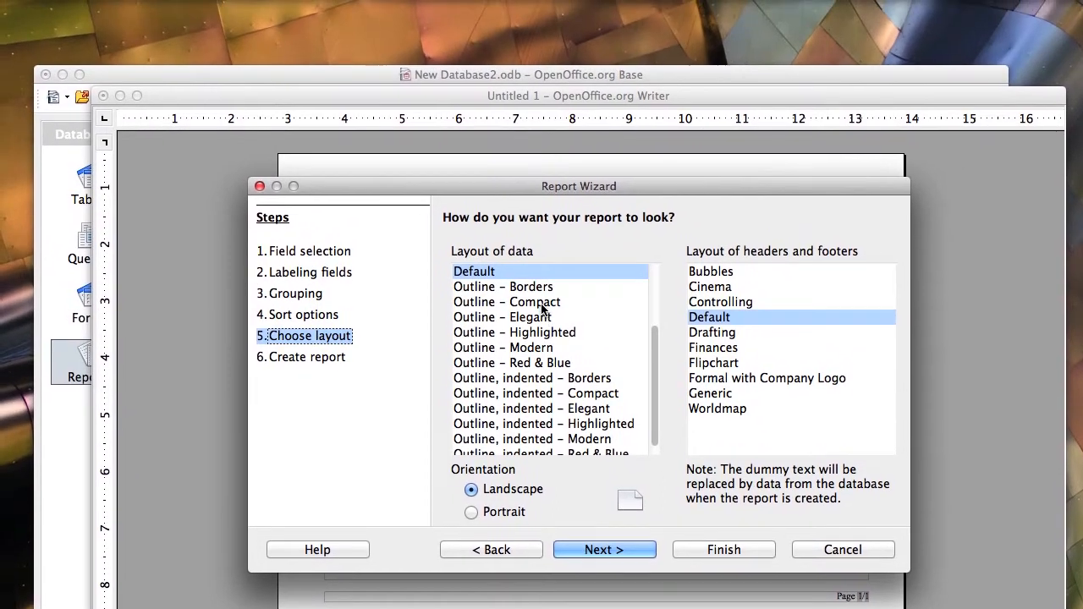
Choose the Outline – Compact layout in portrait, keep the title R14A, and finish the wizard
{"action": "left_click", "coordinate": [539, 286]}
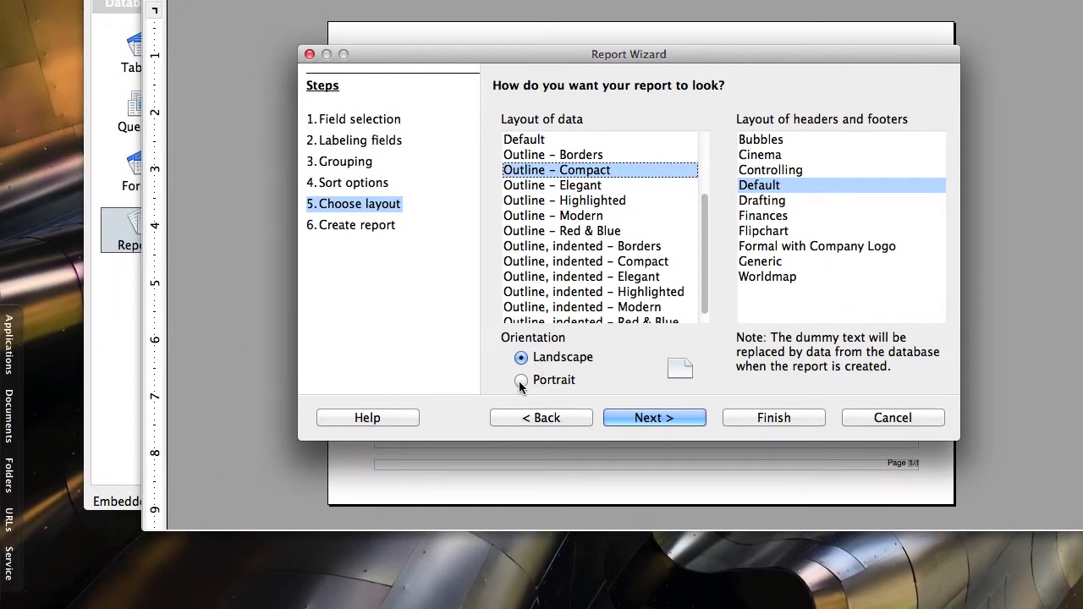
{"action": "left_click", "coordinate": [520, 381]}
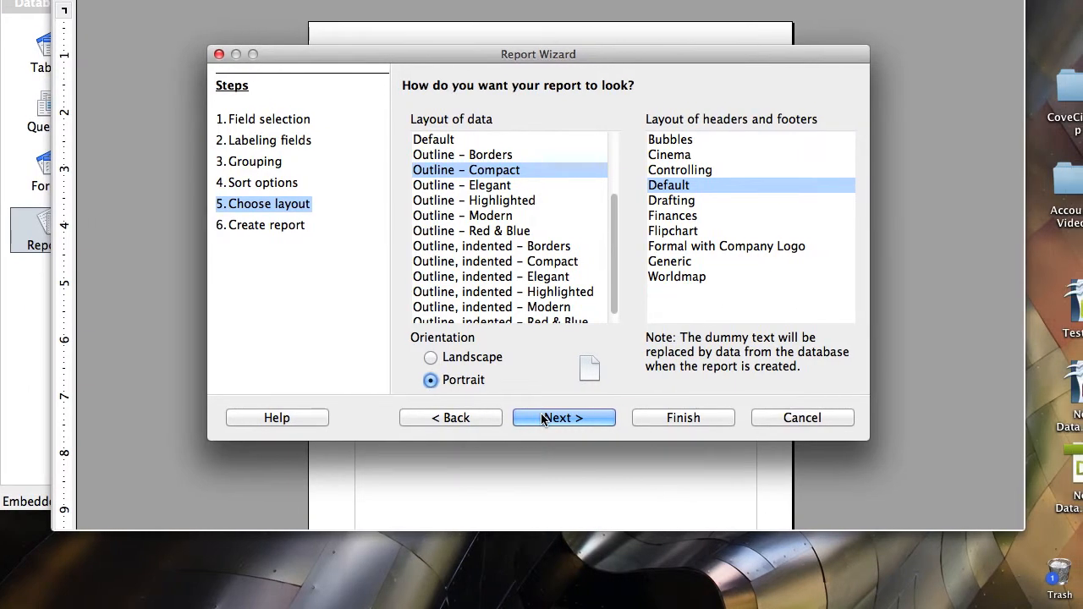
{"action": "left_click", "coordinate": [542, 418]}
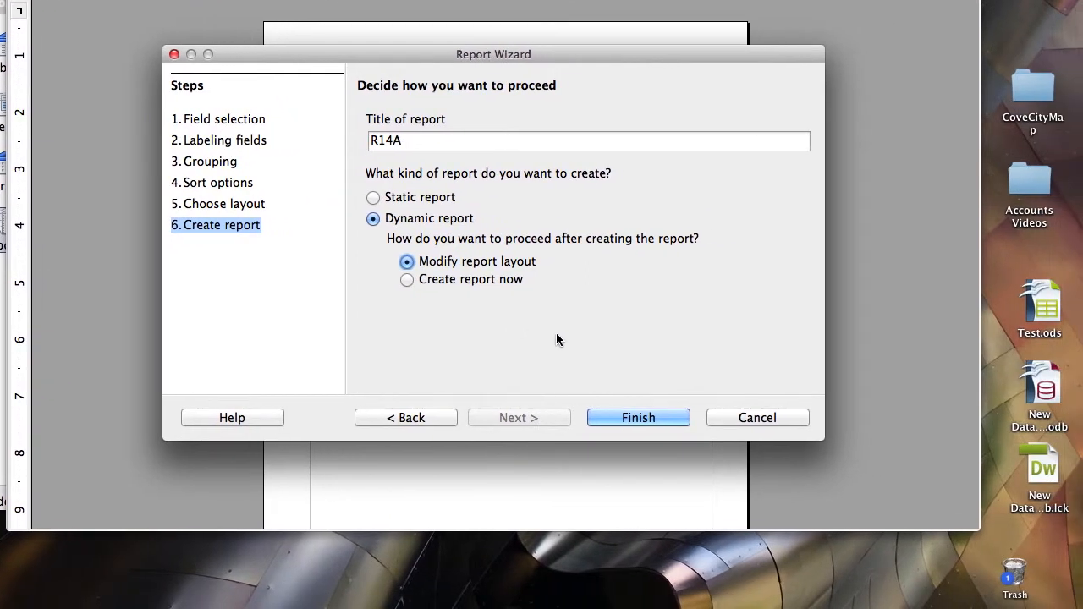
{"action": "left_click", "coordinate": [605, 417]}
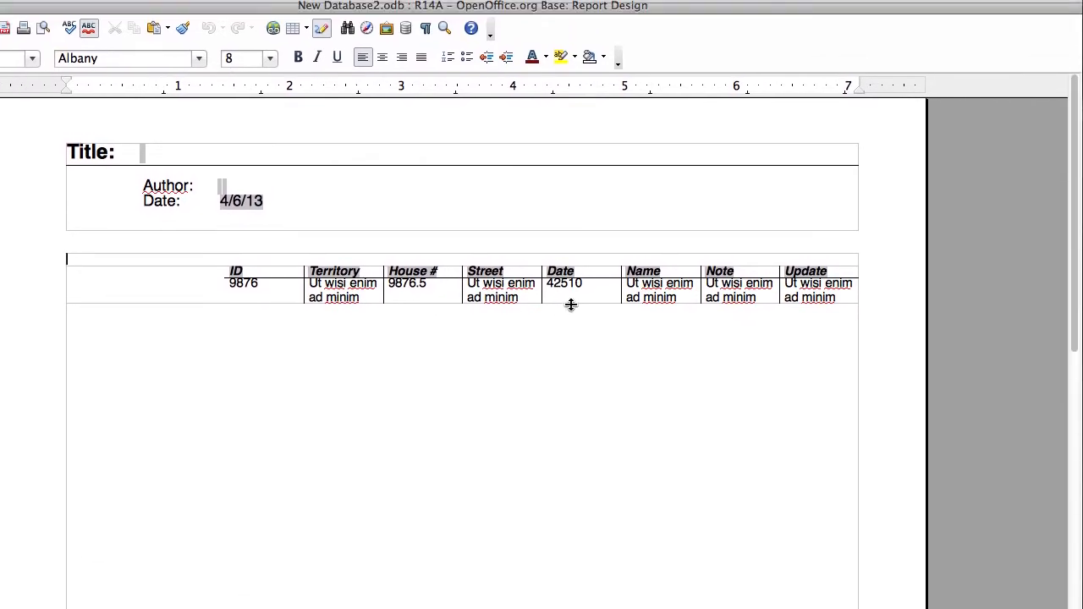
Format the Date field as MM/DD/YY, then save and close the report design
{"action": "left_click_drag", "start_coordinate": [548, 302], "coordinate": [583, 300]}
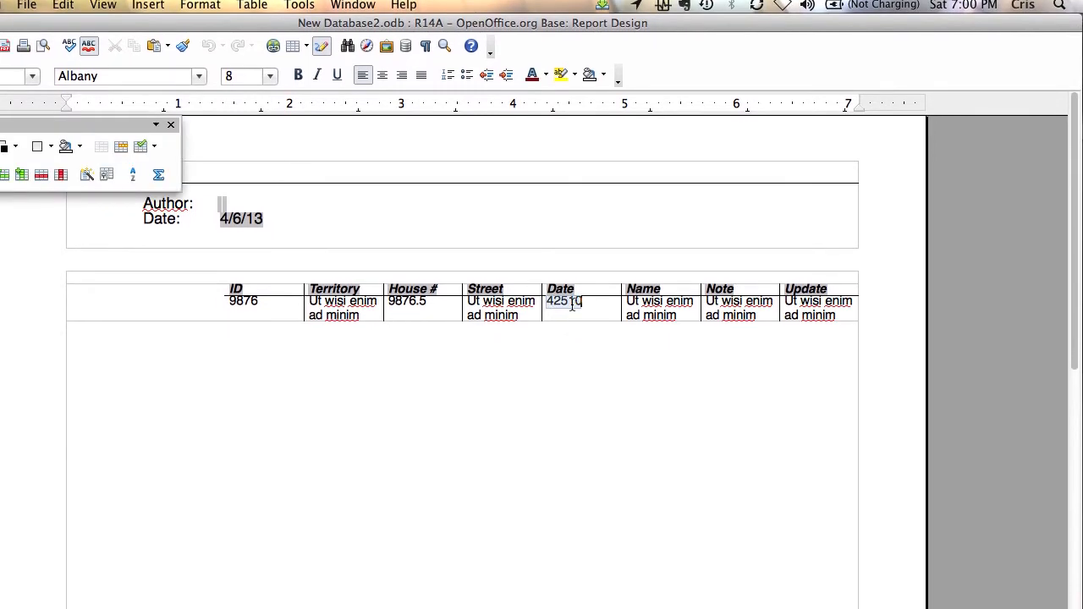
{"action": "right_click", "coordinate": [570, 308]}
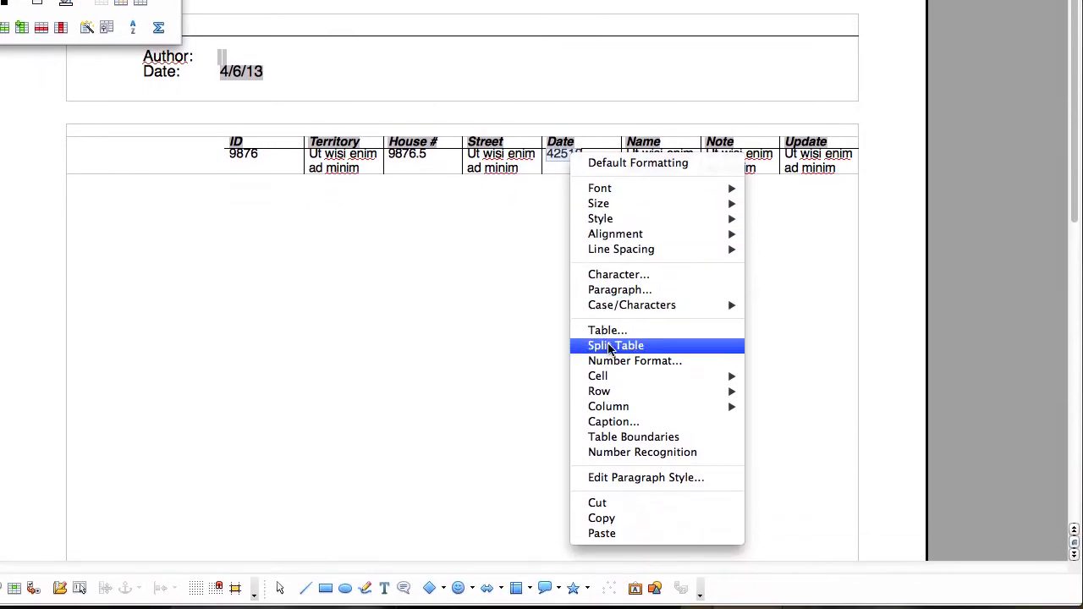
{"action": "left_click", "coordinate": [610, 362]}
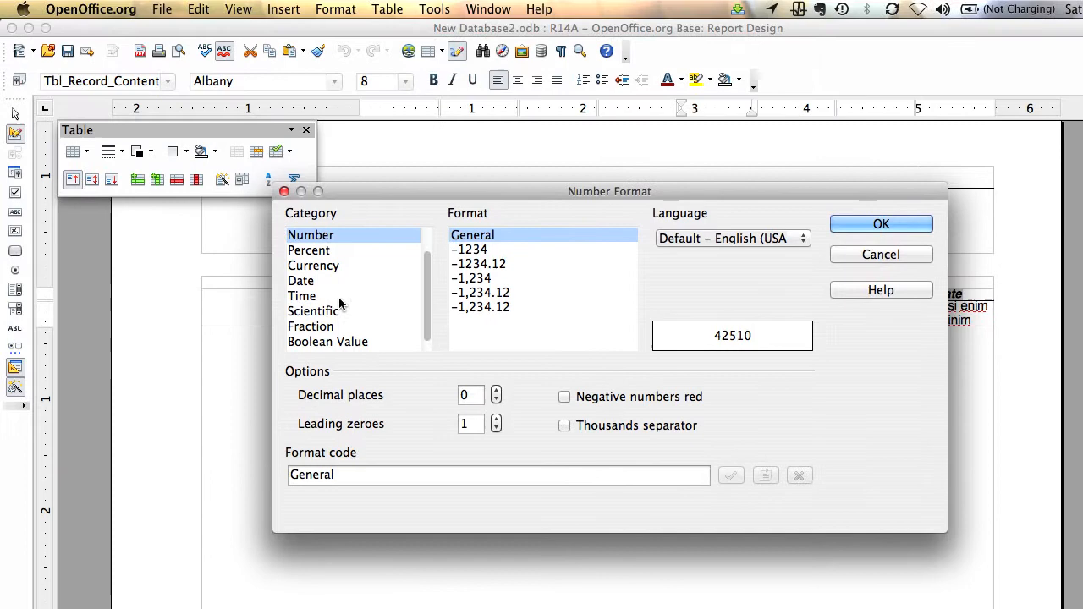
{"action": "left_click", "coordinate": [304, 281]}
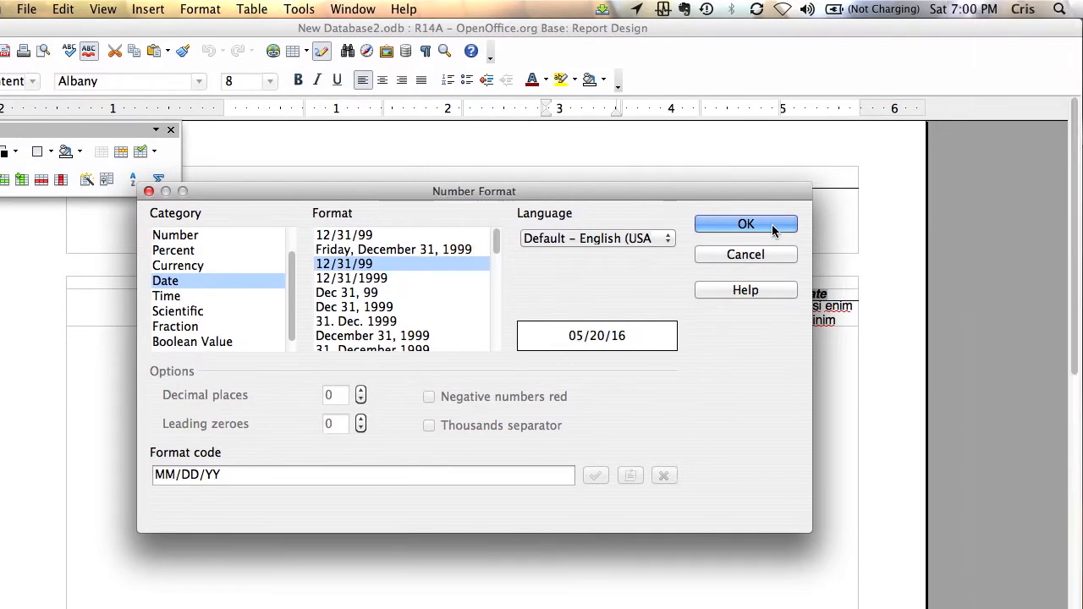
{"action": "left_click", "coordinate": [907, 221]}
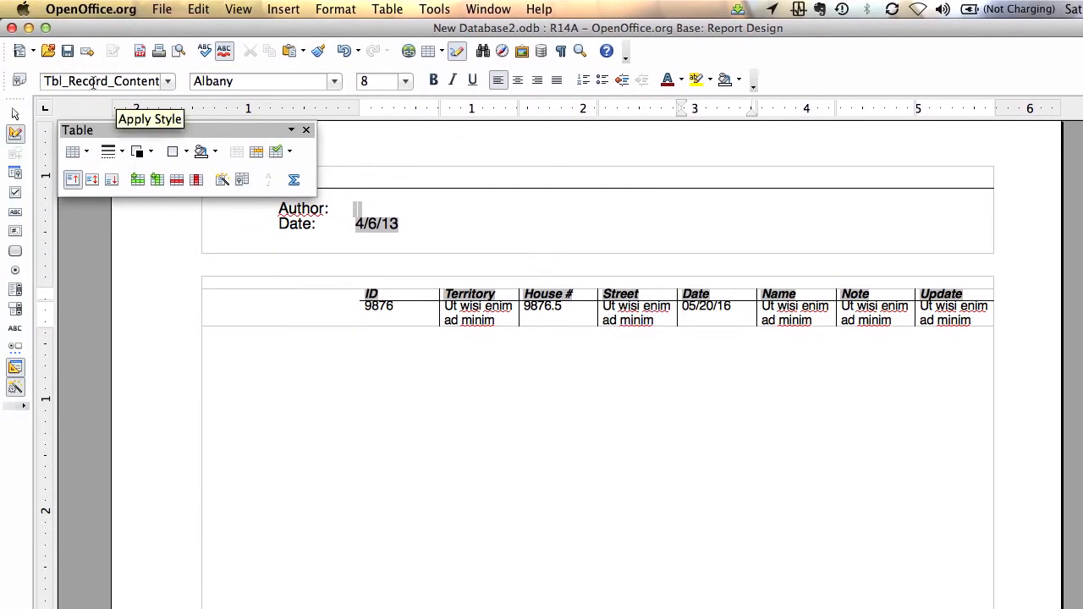
{"action": "left_click", "coordinate": [65, 54]}
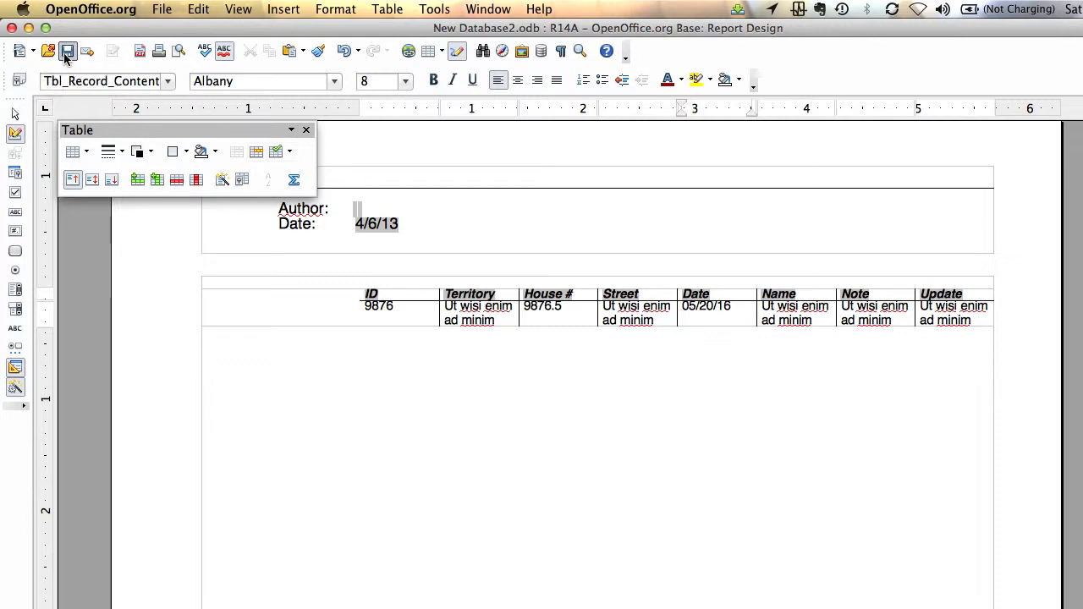
{"action": "left_click", "coordinate": [11, 29]}
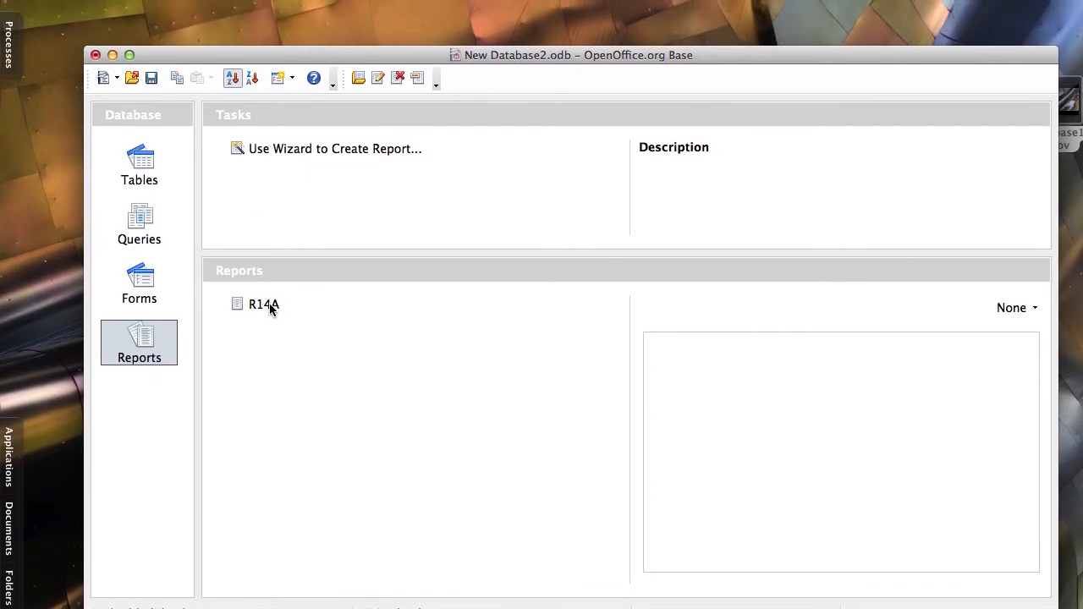
Run report R14A and scroll through records sorted by Street with MM/DD/YY dates
{"action": "left_click", "coordinate": [269, 307]}
{"action": "double_click", "coordinate": [269, 305]}
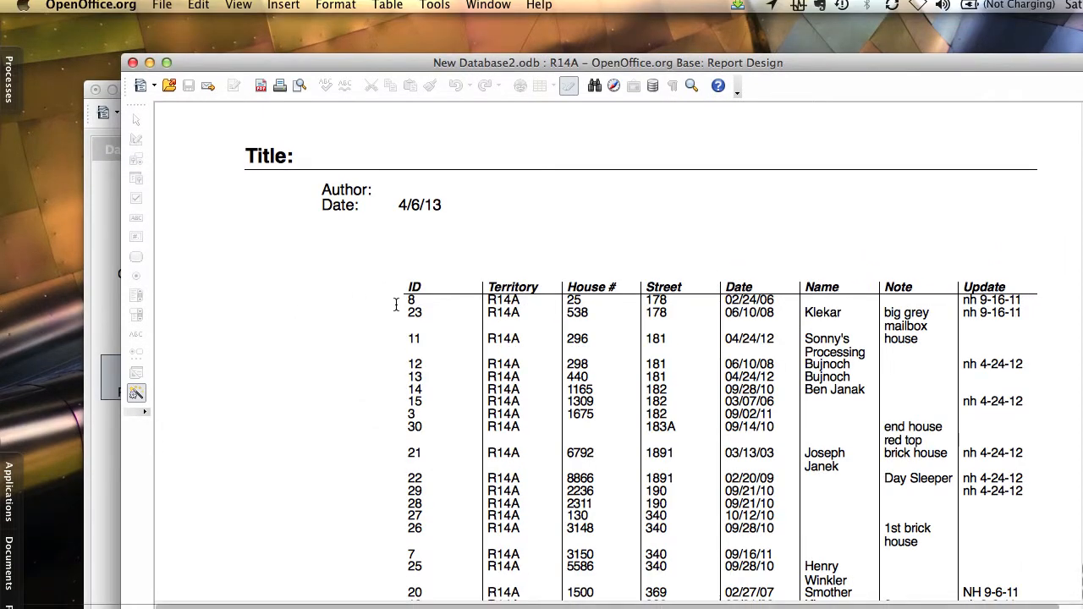
{"action": "scroll", "coordinate": [542, 304], "scroll_direction": "down", "scroll_amount": 3}
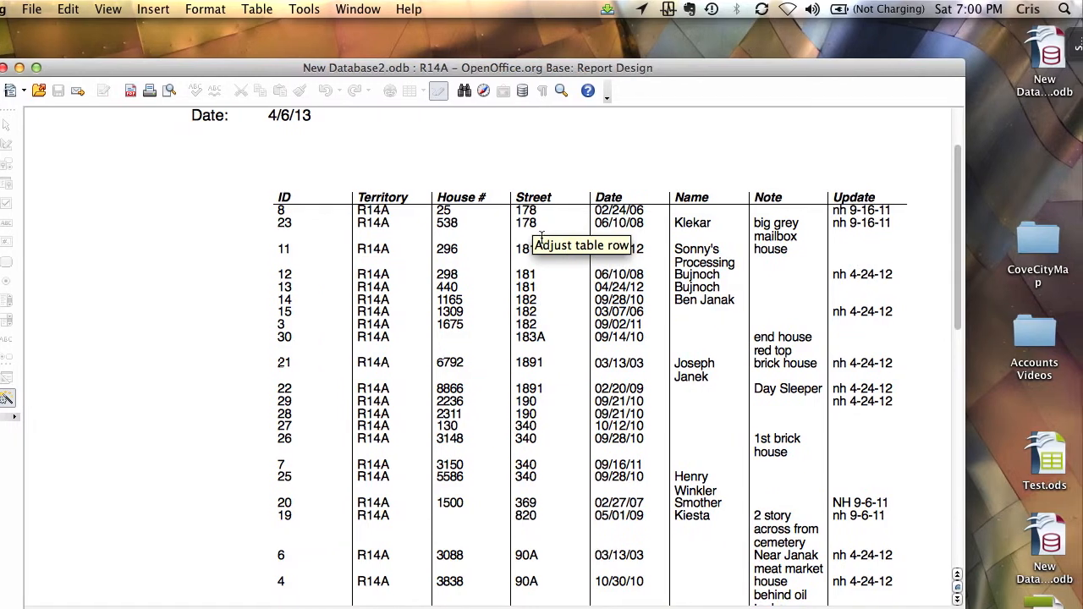
{"action": "scroll", "coordinate": [568, 336], "scroll_direction": "down", "scroll_amount": 4}
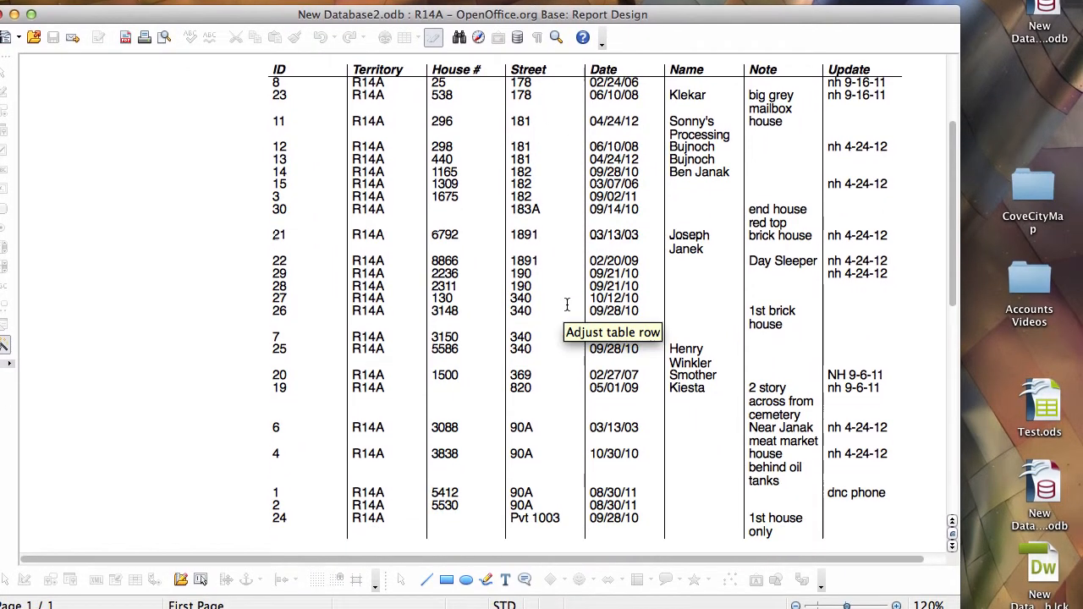
{"action": "scroll", "coordinate": [565, 304], "scroll_direction": "down", "scroll_amount": 2}
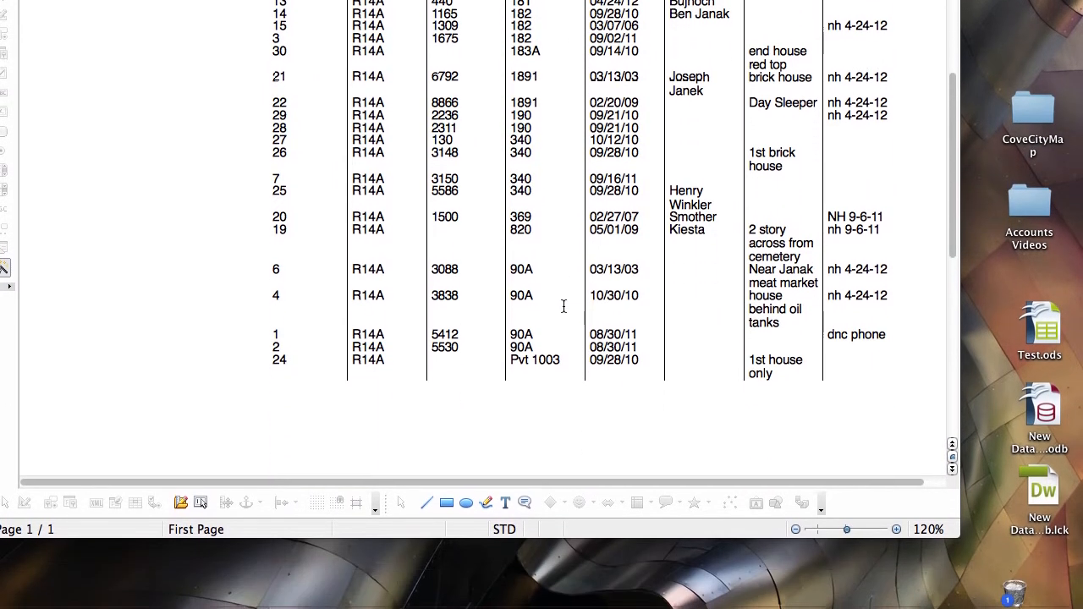
{"action": "scroll", "coordinate": [557, 304], "scroll_direction": "up", "scroll_amount": 2}
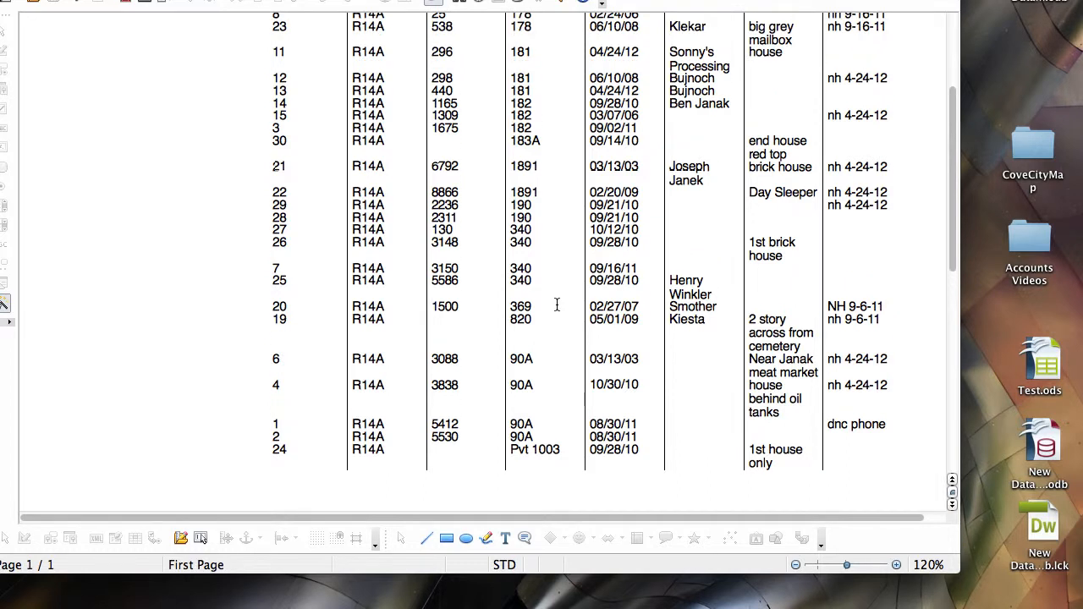
{"action": "scroll", "coordinate": [481, 206], "scroll_direction": "up", "scroll_amount": 3}
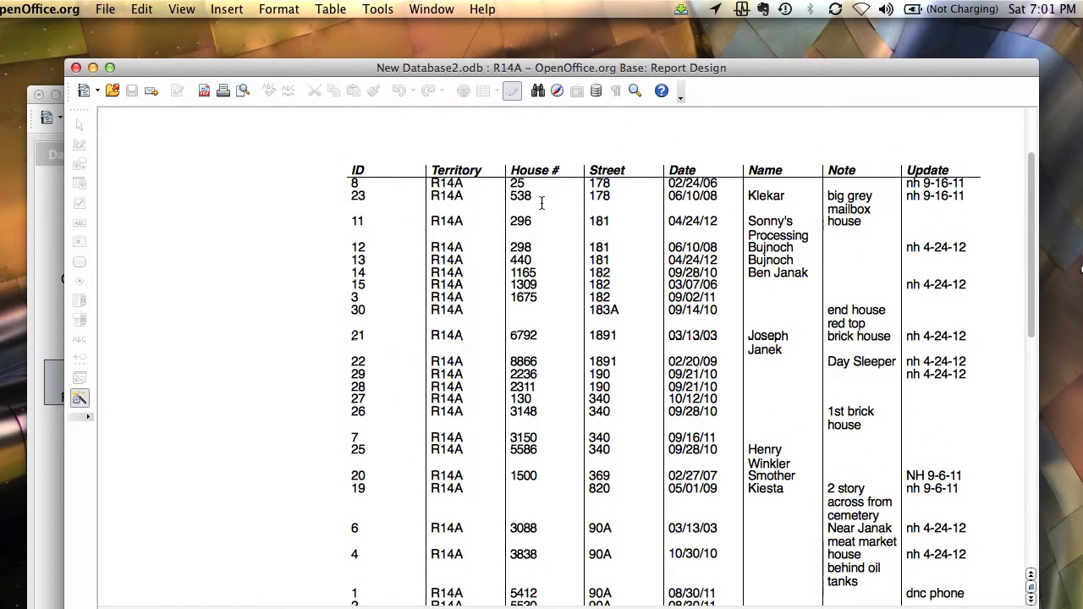
{"action": "scroll", "coordinate": [573, 294], "scroll_direction": "down", "scroll_amount": 1}
{"action": "scroll", "coordinate": [541, 298], "scroll_direction": "down", "scroll_amount": 2}
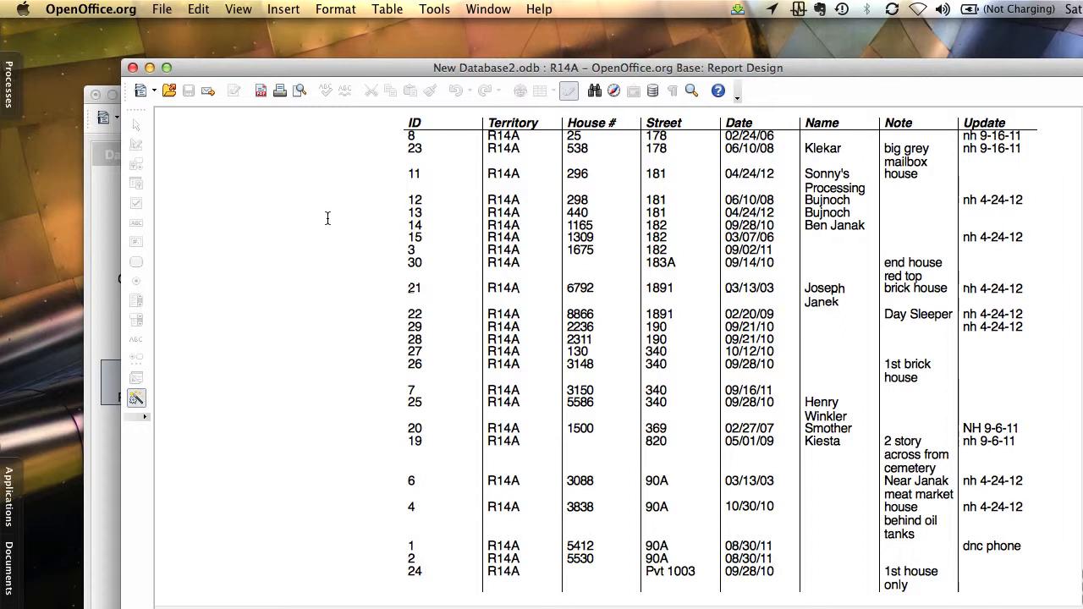
Close the report and open table T1 from the Tables list
{"action": "left_click", "coordinate": [132, 68]}
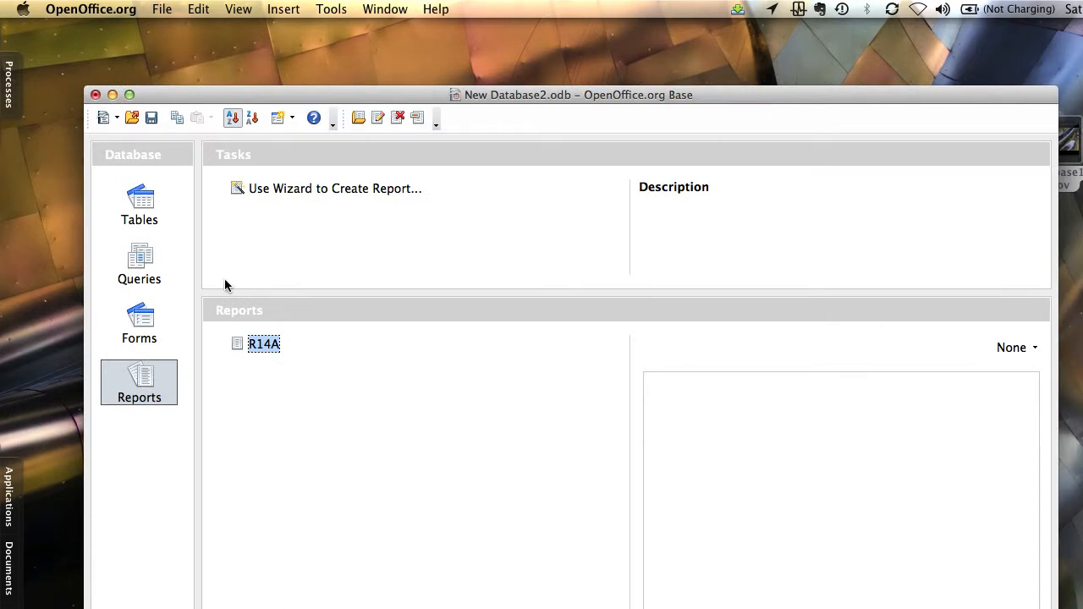
{"action": "left_click", "coordinate": [146, 204]}
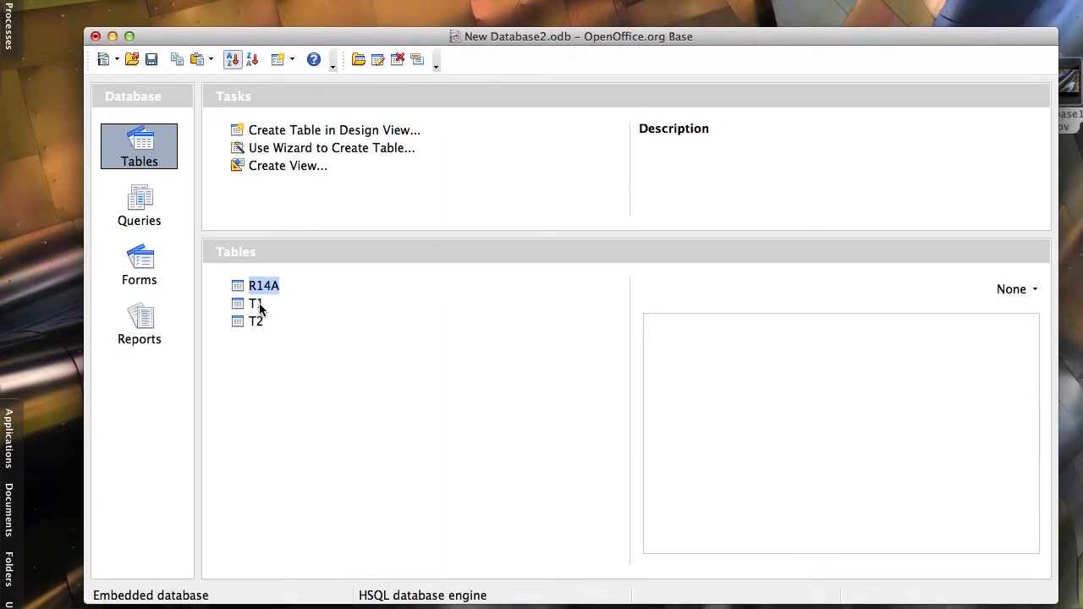
{"action": "left_click", "coordinate": [257, 364]}
{"action": "double_click", "coordinate": [258, 307]}
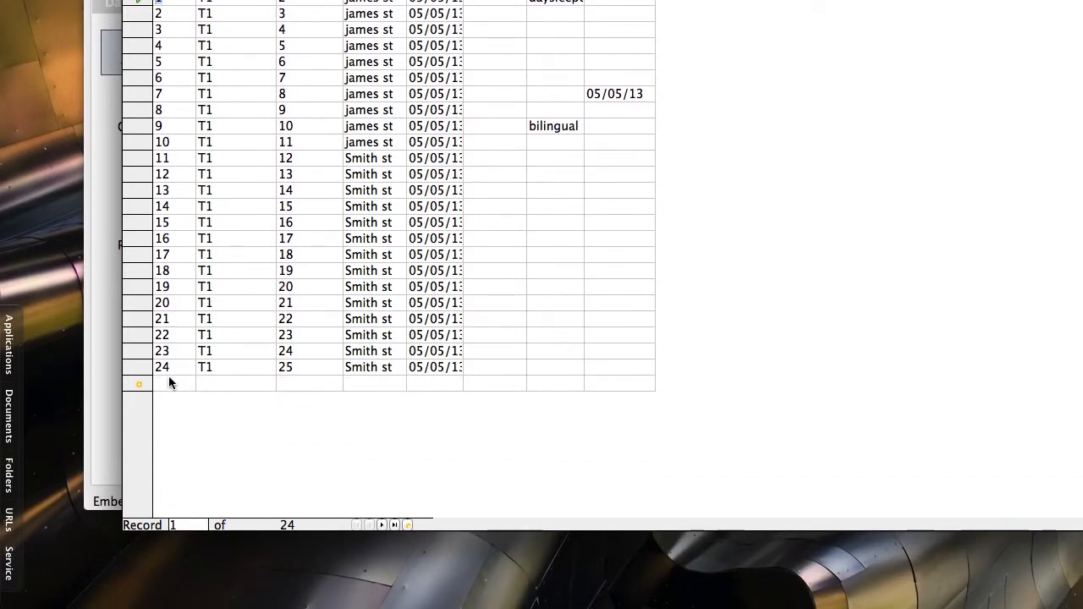
{"action": "left_click", "coordinate": [168, 383]}
{"action": "type", "text": "25"}
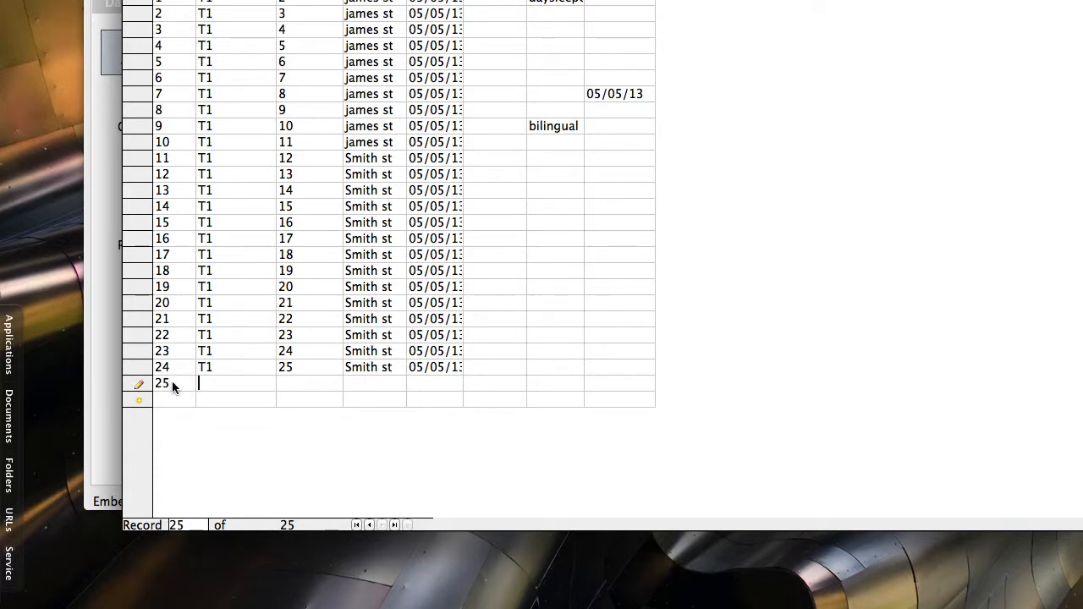
{"action": "key", "text": "Tab"}
{"action": "key", "text": "Up"}
{"action": "key", "text": "Down"}
{"action": "type", "text": "T1"}
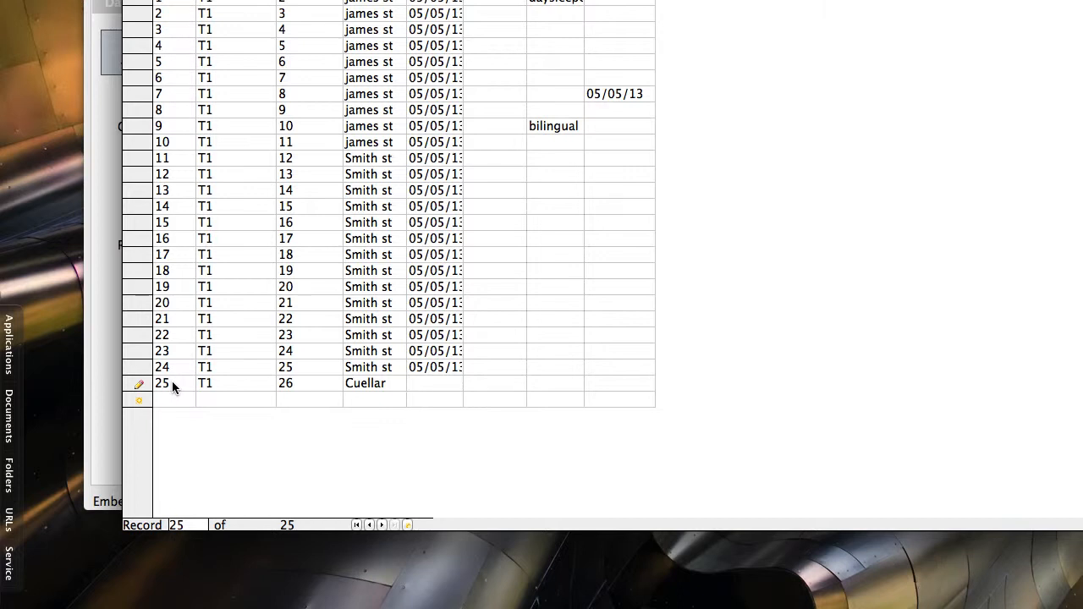
{"action": "type", "text": "3/3/"}
{"action": "type", "text": "143"}
{"action": "key", "text": "BackSpace"}
{"action": "key", "text": "BackSpace"}
{"action": "type", "text": "3"}
{"action": "type", "text": "Jesse"}
{"action": "type", "text": "Span"}
{"action": "type", "text": "ish"}
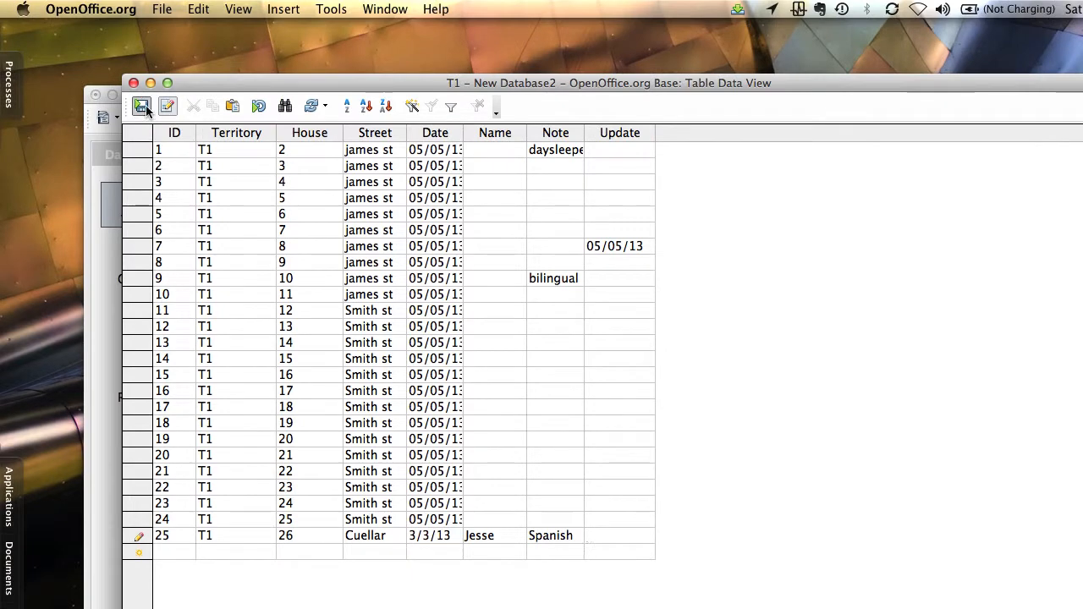
{"action": "left_click", "coordinate": [146, 110]}
Reopen T1 to verify record 25 is kept, then close it back to the table list
{"action": "left_click", "coordinate": [133, 83]}
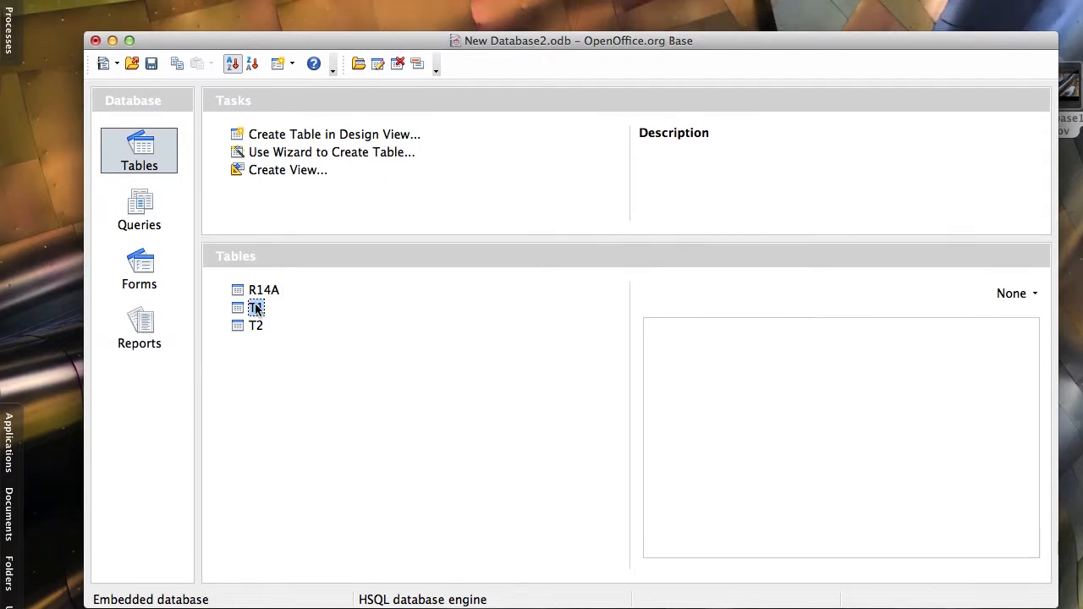
{"action": "double_click", "coordinate": [256, 309]}
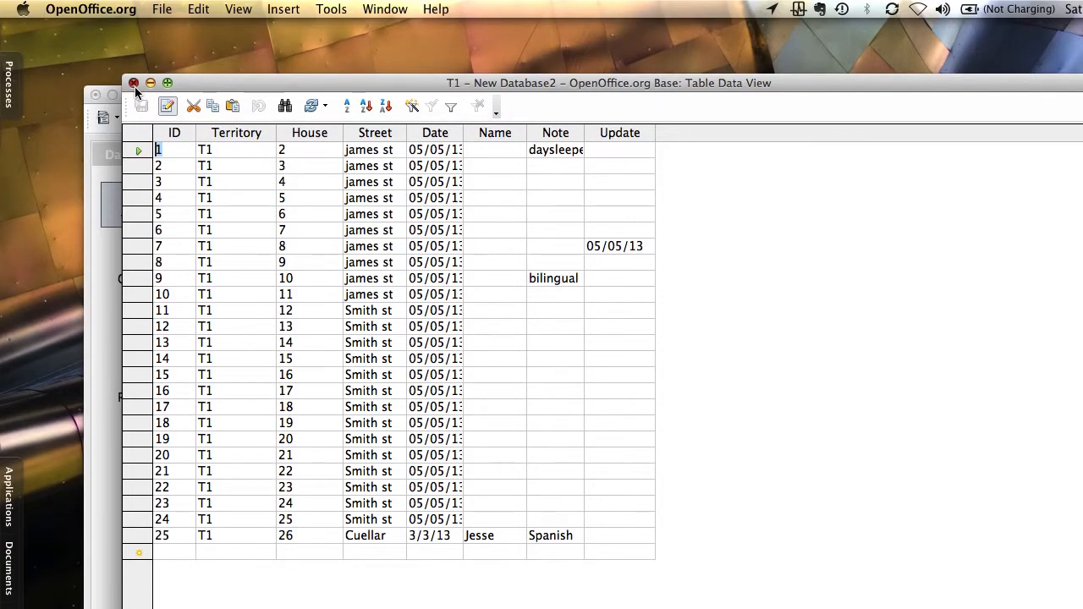
{"action": "left_click", "coordinate": [134, 82]}
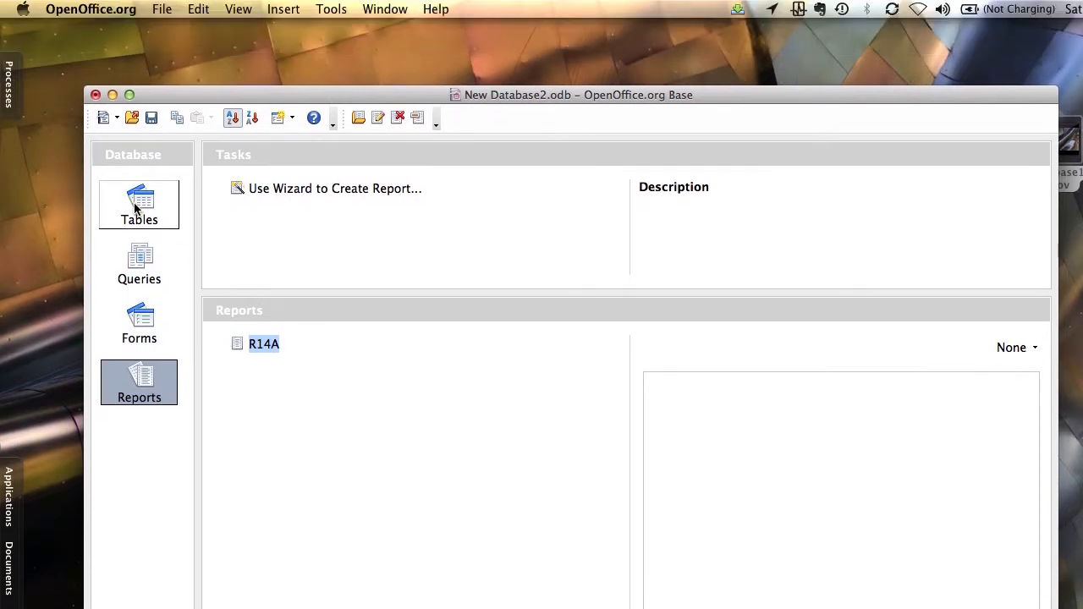
{"action": "left_click", "coordinate": [139, 144]}
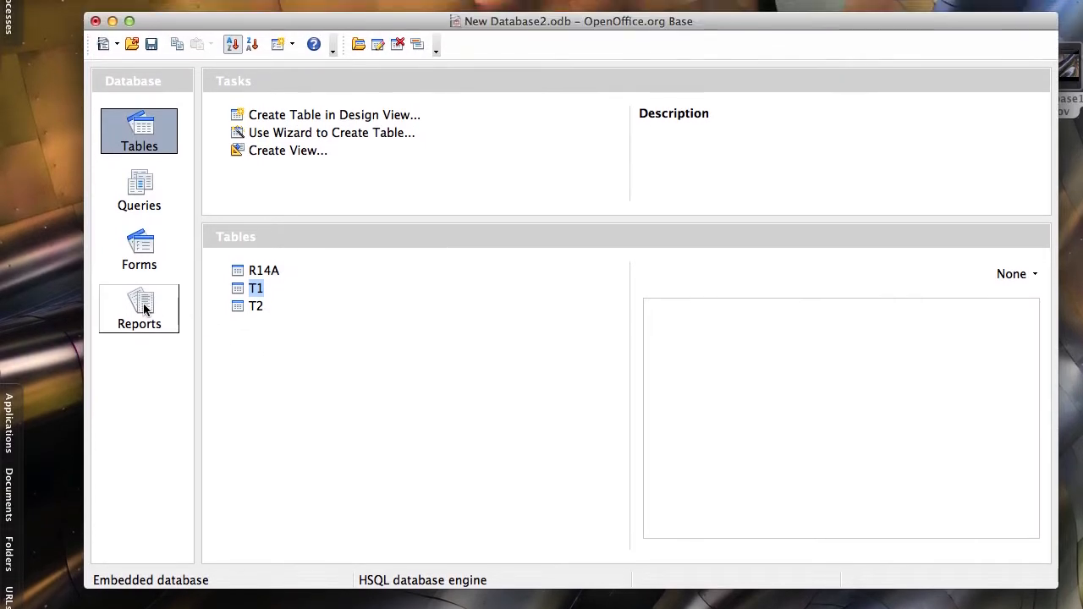
{"action": "left_click", "coordinate": [141, 308]}
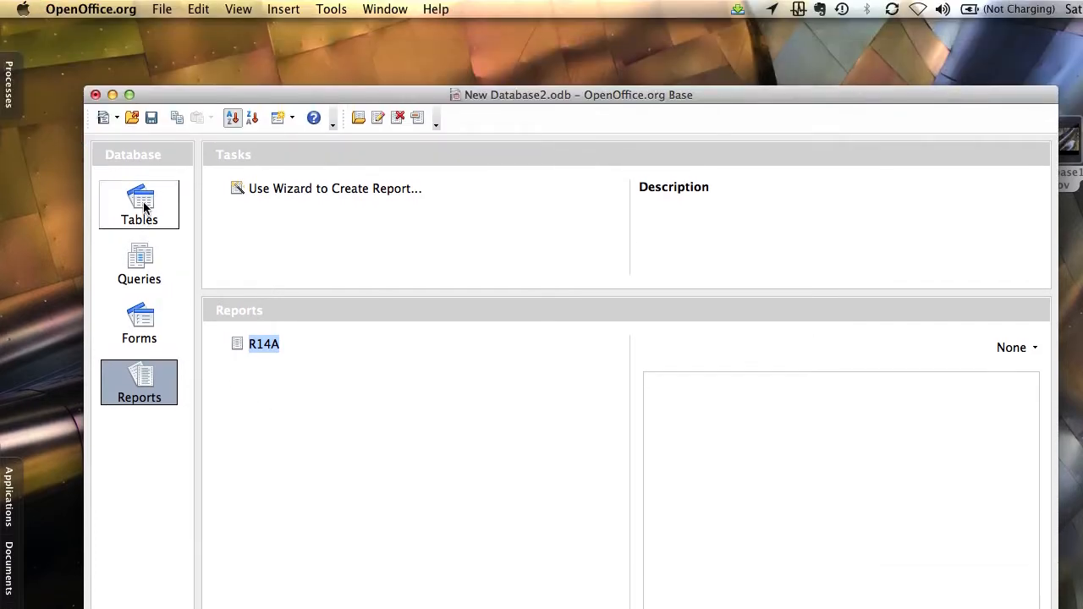
{"action": "left_click", "coordinate": [140, 61]}
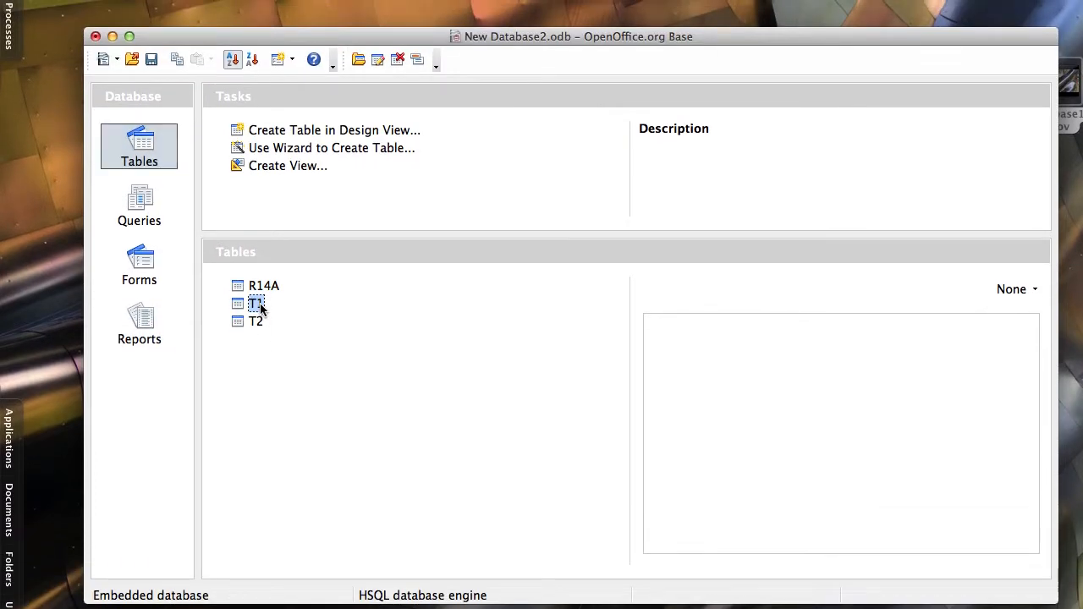
{"action": "double_click", "coordinate": [257, 305]}
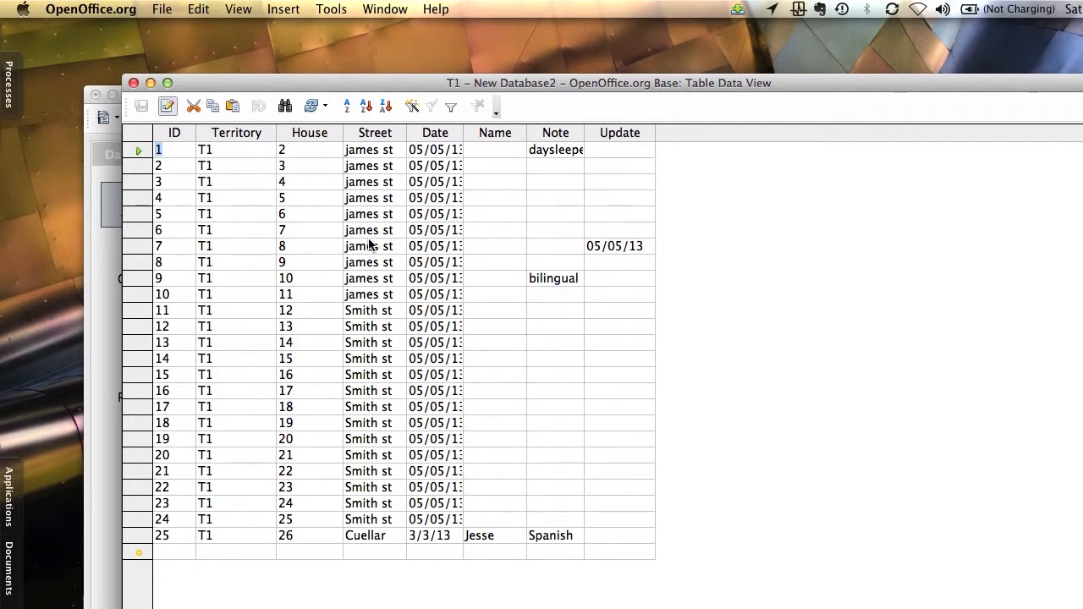
{"action": "left_click", "coordinate": [133, 83]}
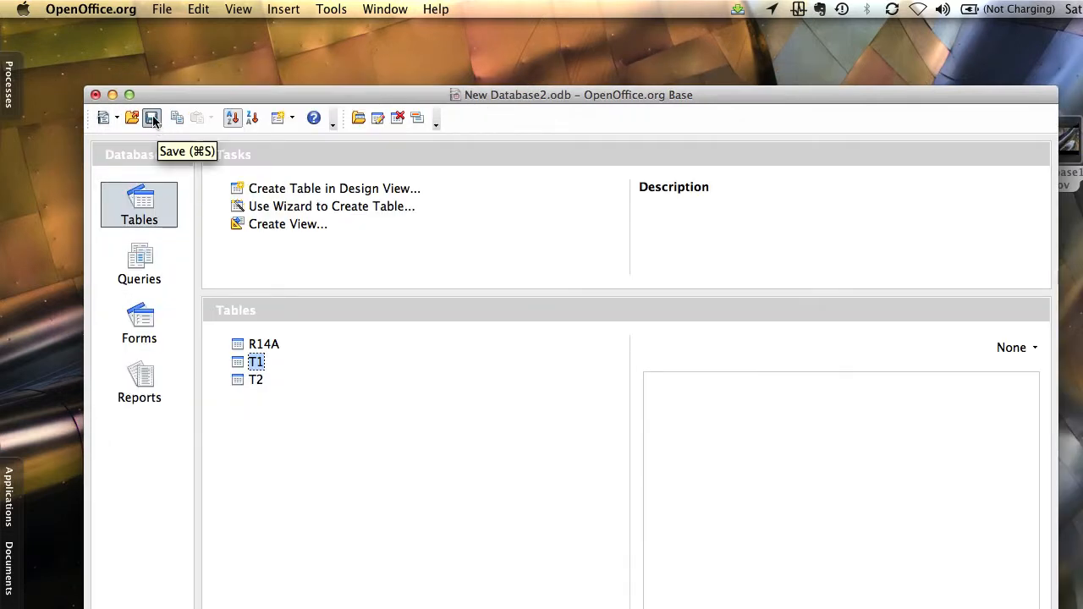
Save New Database2.odb so the new T1 record and R14A report are kept
{"action": "left_click", "coordinate": [153, 120]}
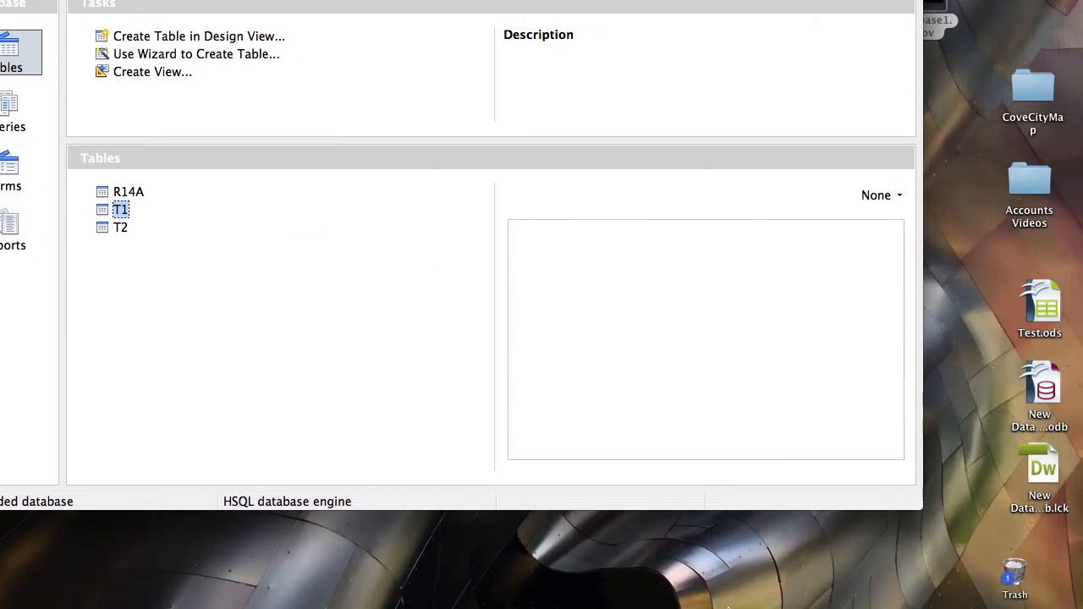
{"action": "mouse_move", "coordinate": [730, 602]}
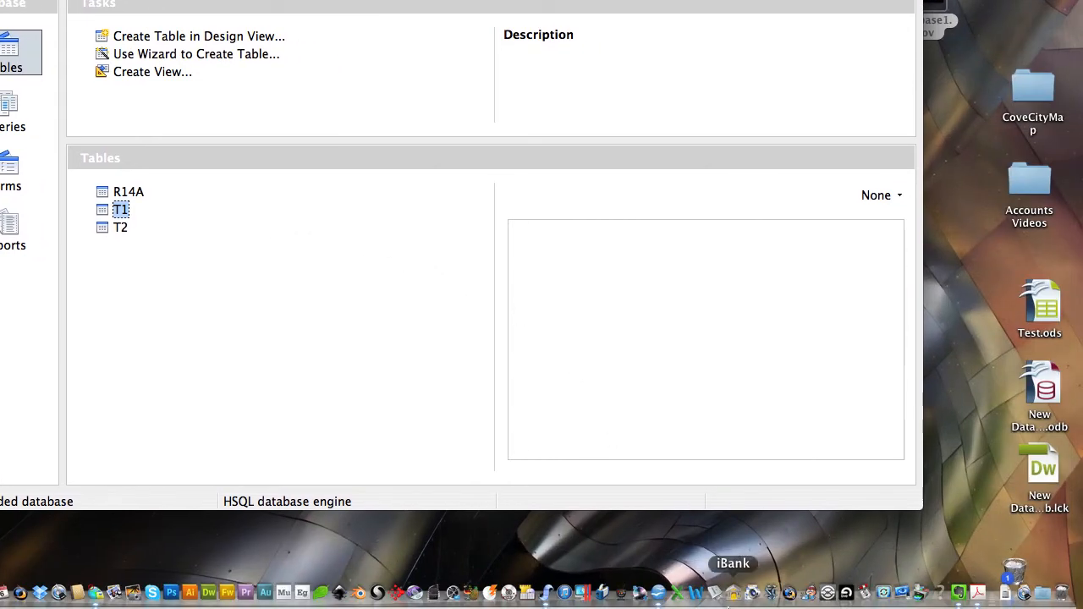